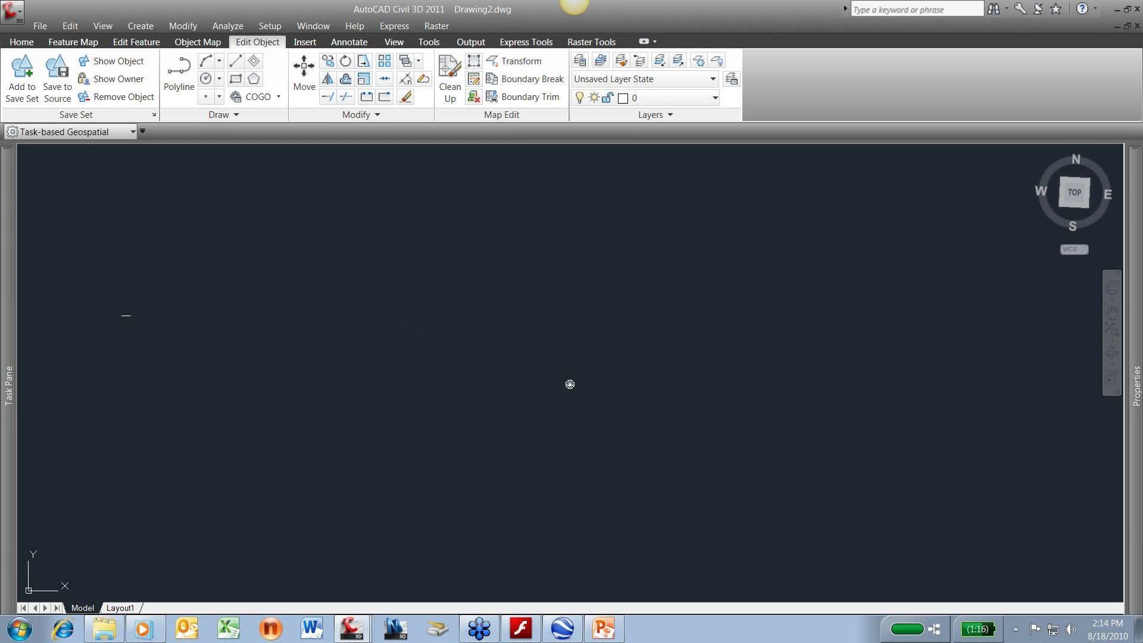
- Expand the Task Pane, browse the Map Explorer, Map Book and Survey tabs, then return to Display Manager
mouse_move(6, 229)
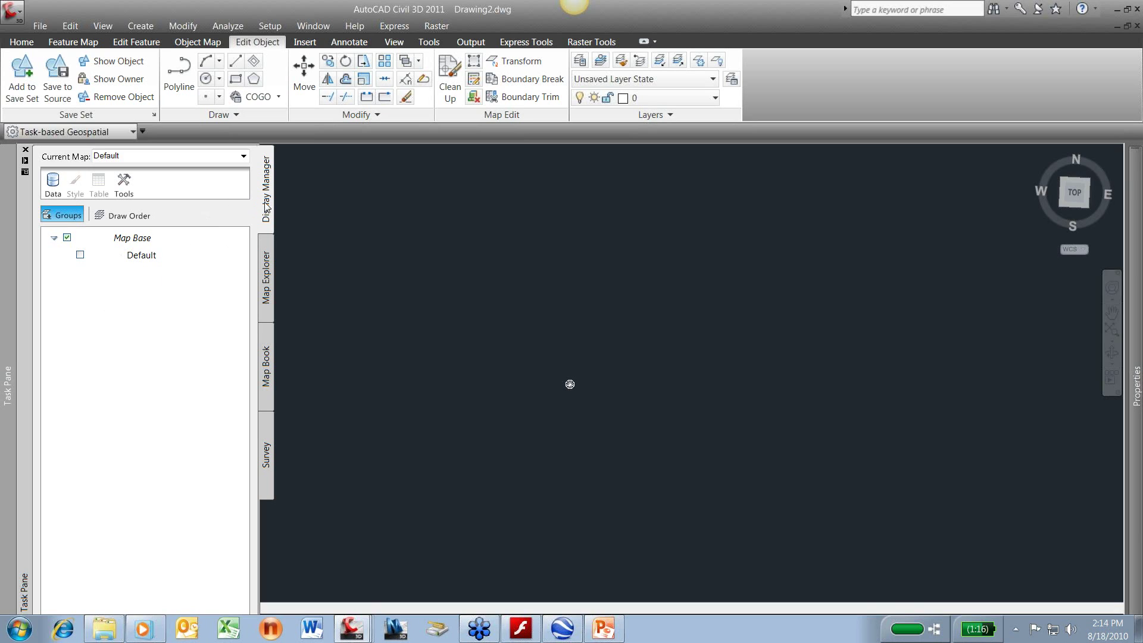
click(266, 268)
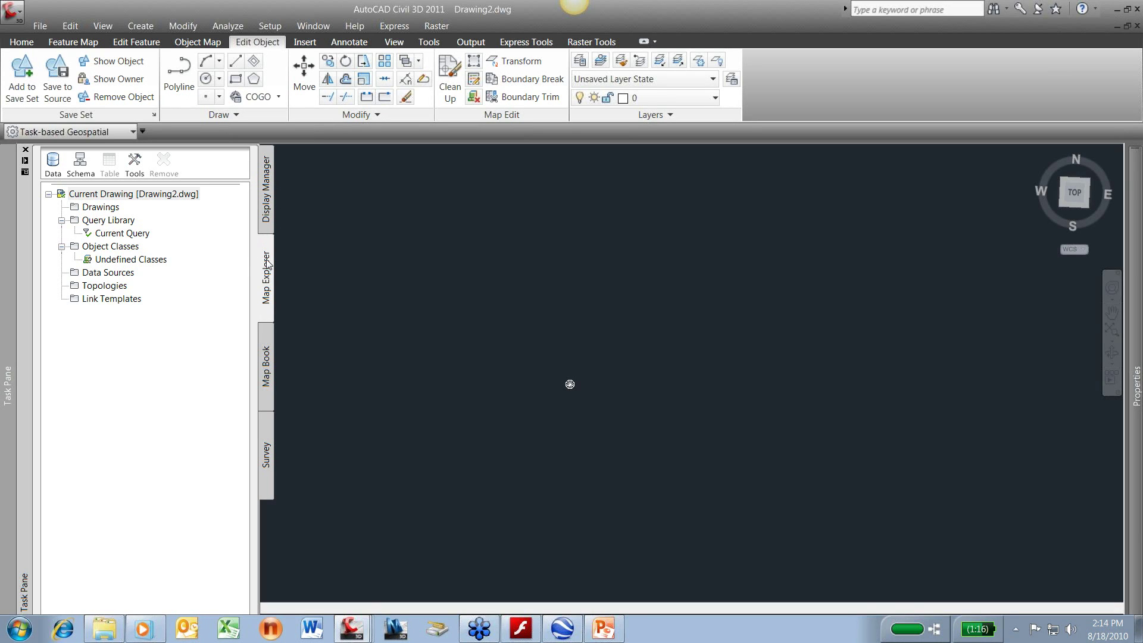
click(266, 354)
click(267, 431)
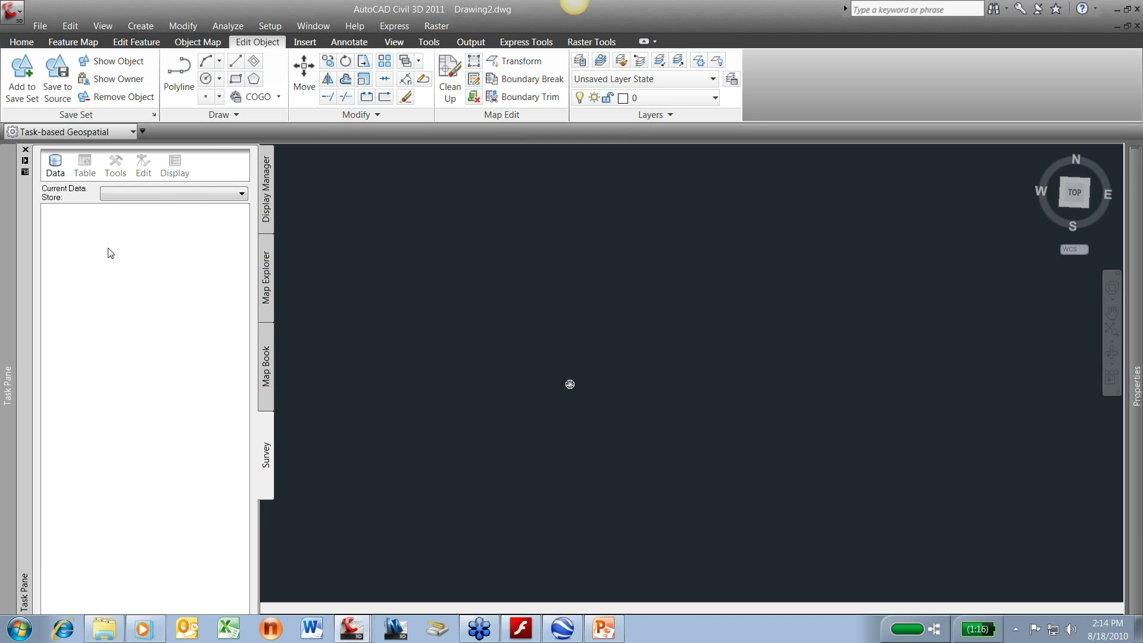
click(266, 217)
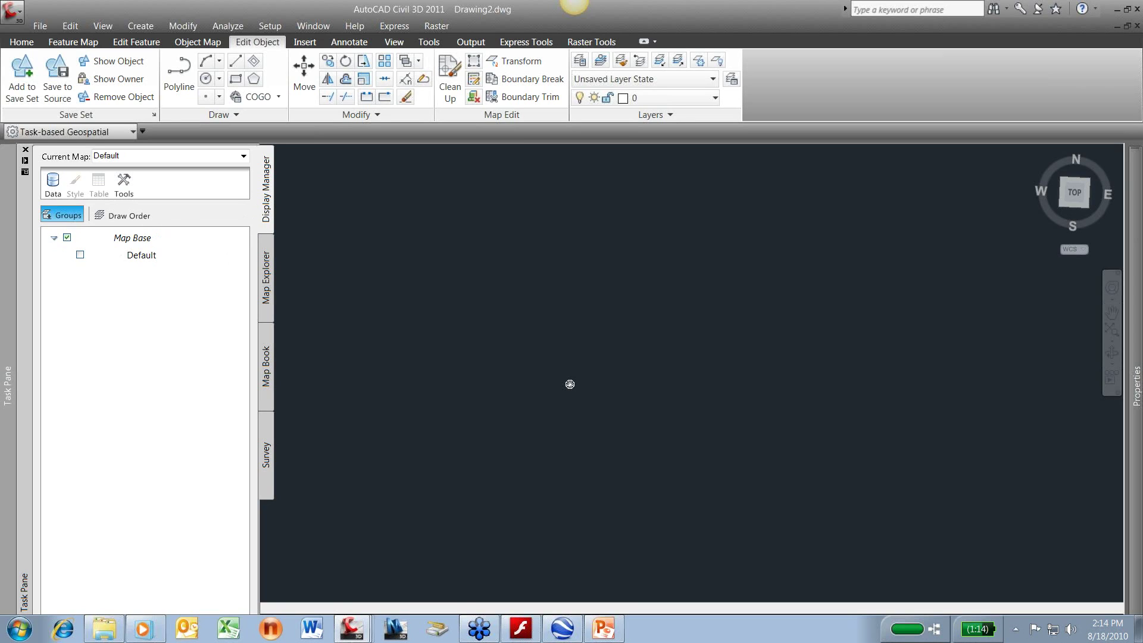
- Open the Data menu and preview its Add Drawing Data and Add Point Cloud Data submenus
click(55, 187)
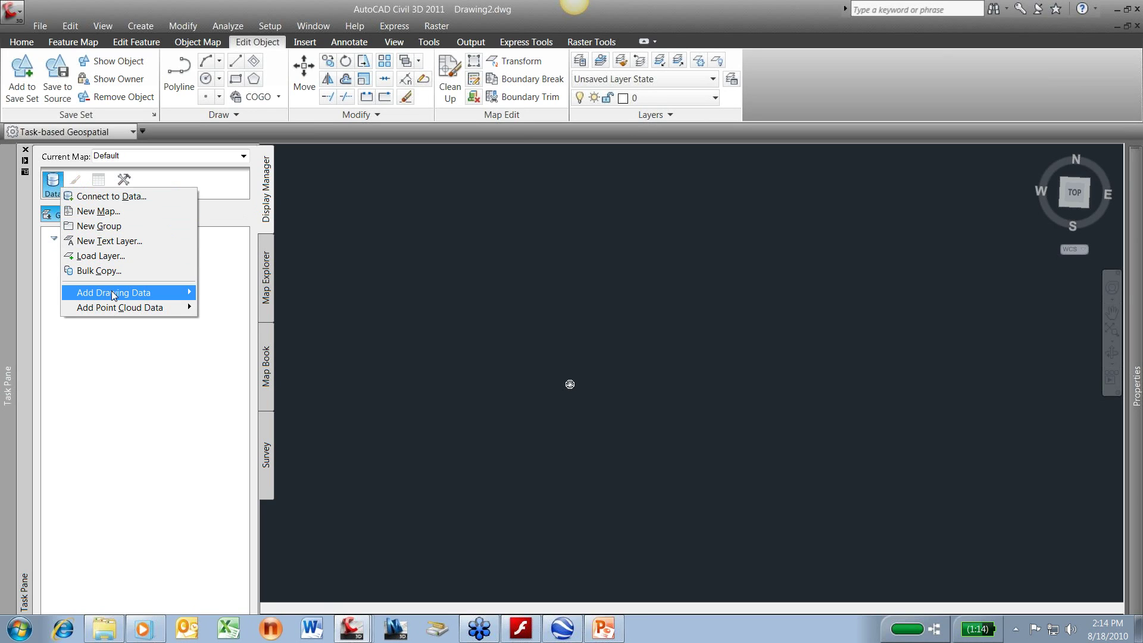
mouse_move(113, 295)
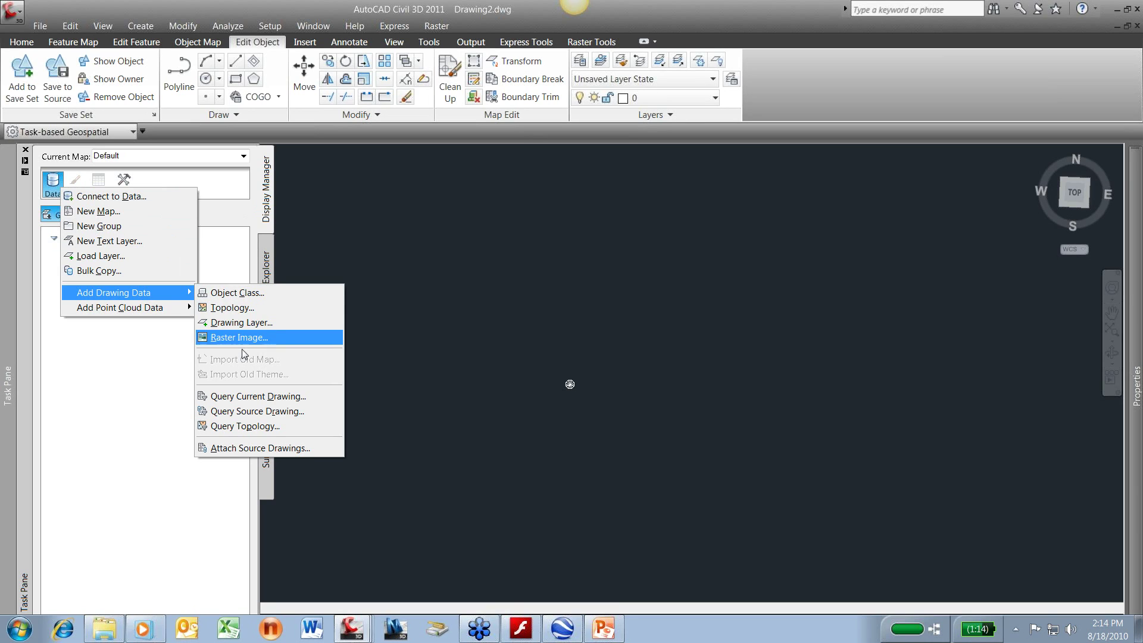
mouse_move(145, 317)
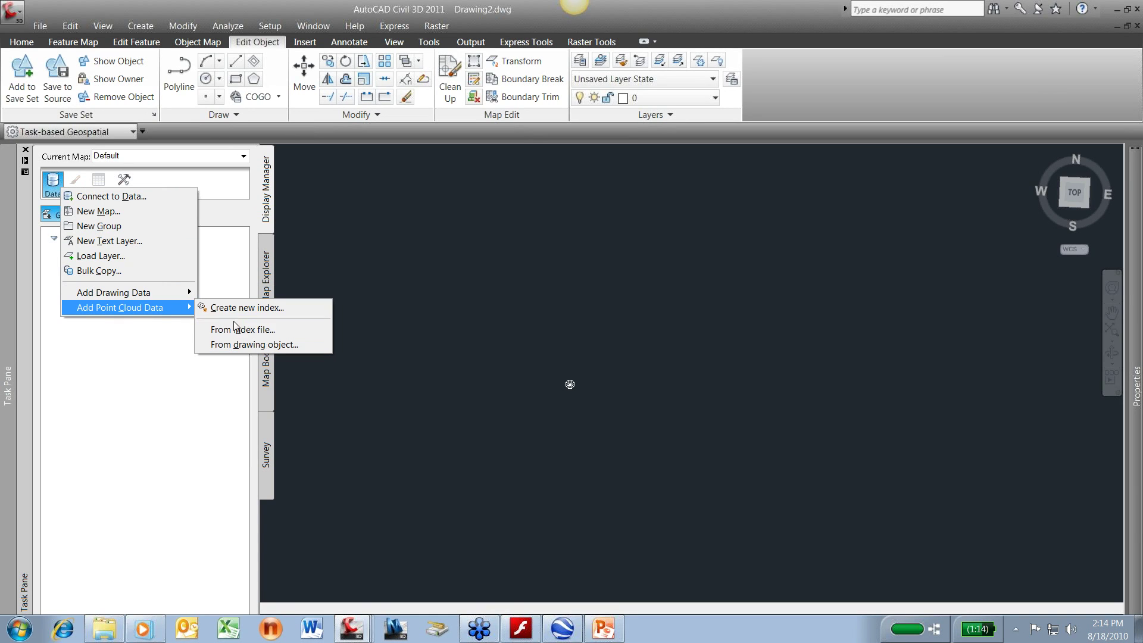
- In Connect to Data, review the ArcSDE, MySQL, Oracle, raster and SDF providers, then choose Add SHP Connection
click(102, 199)
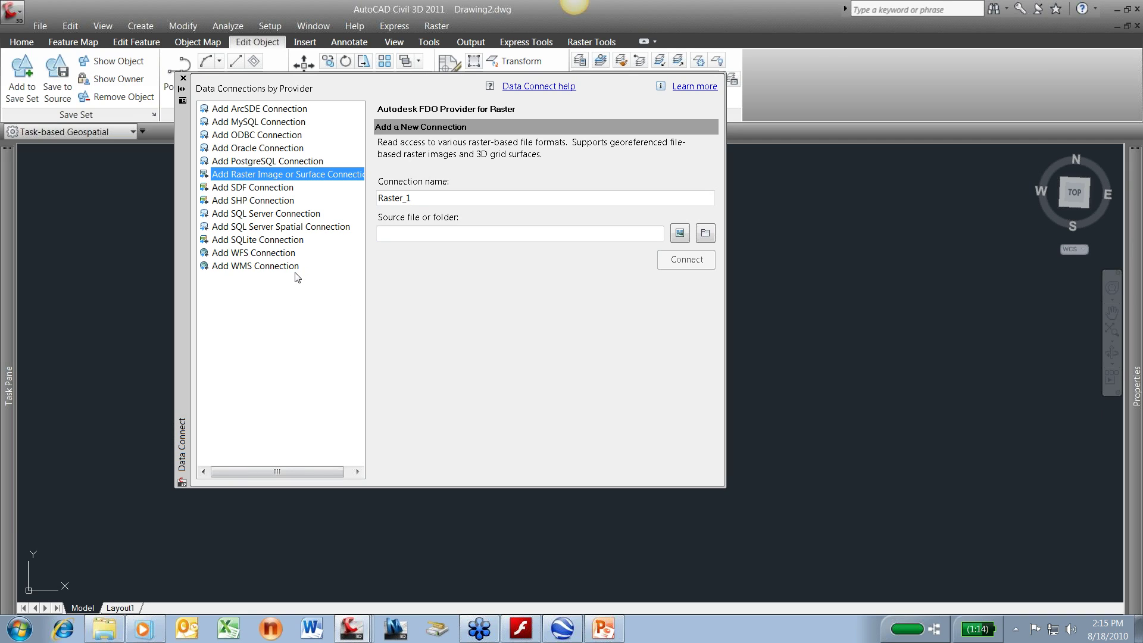
click(280, 110)
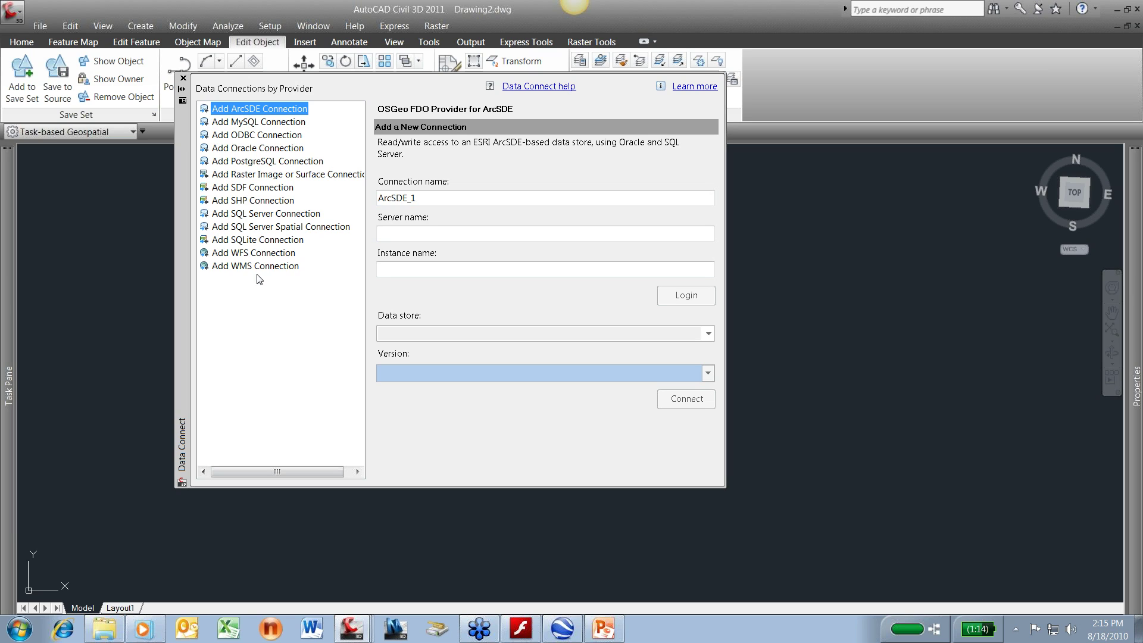
click(291, 125)
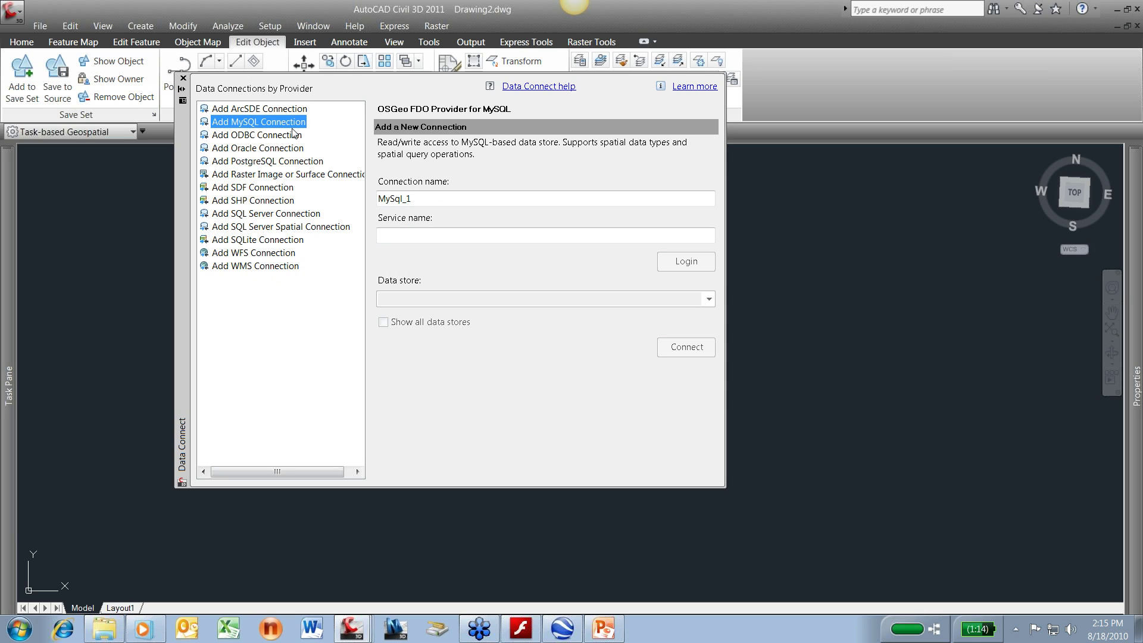
click(255, 148)
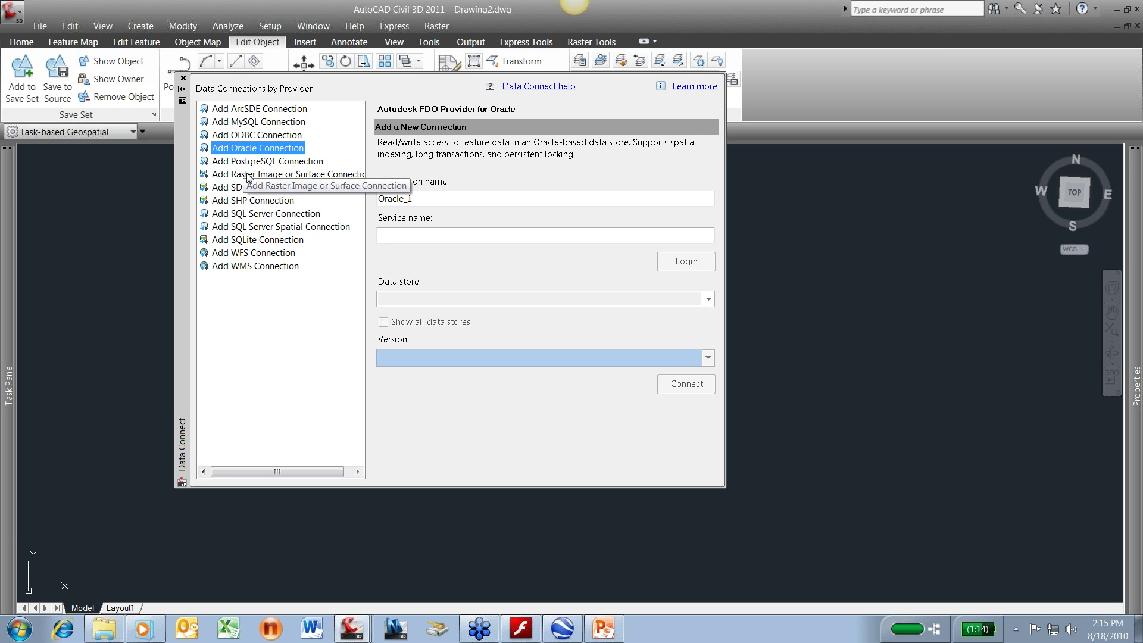
click(293, 175)
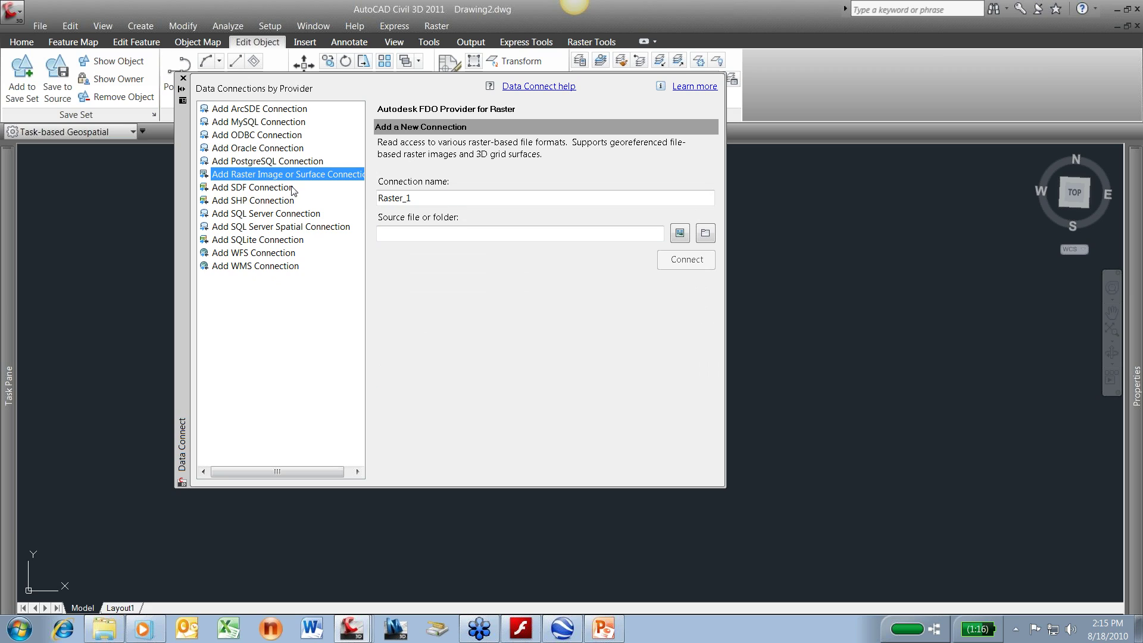
click(281, 190)
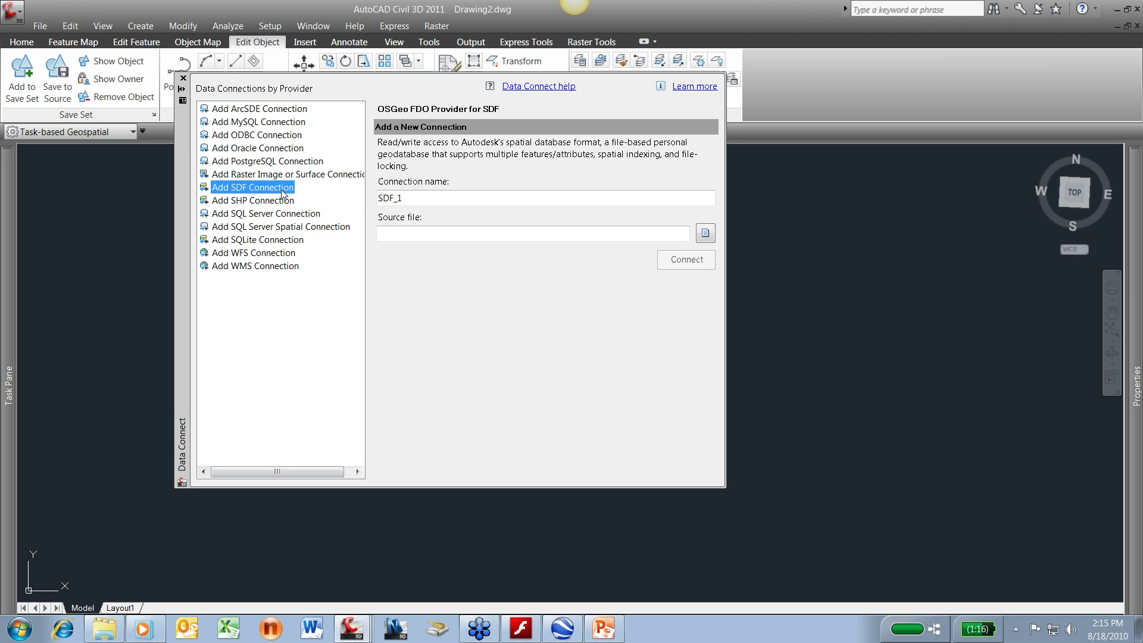
click(279, 201)
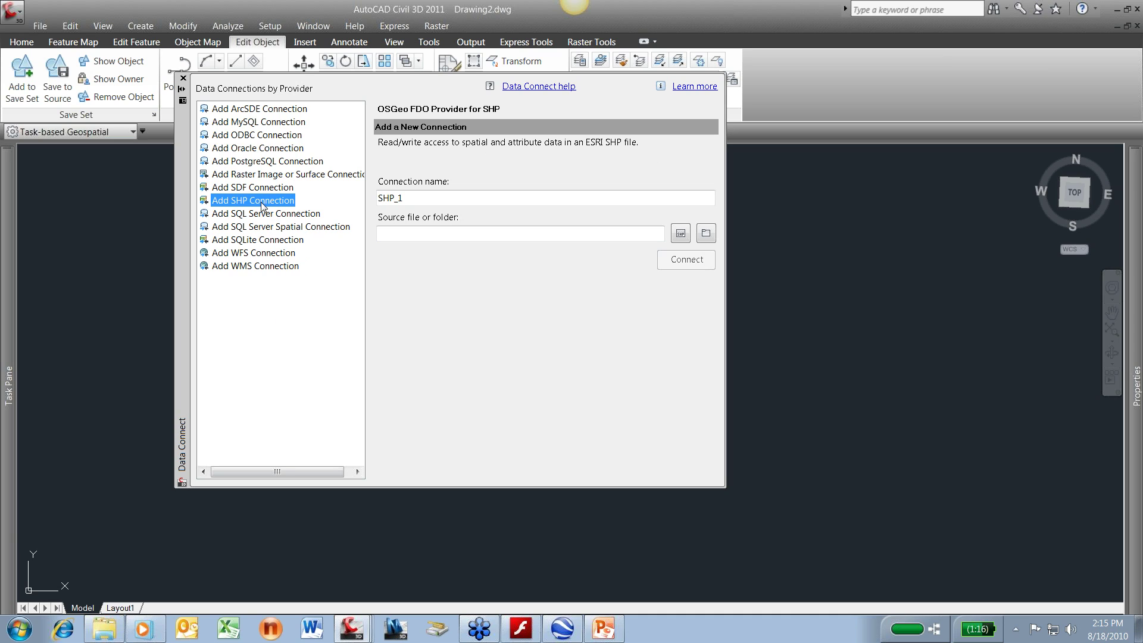
- Set SHP_1's source file to 20080303_taxlots.shp from Desktop > MAP Webinar > Springfield
drag(404, 198, 379, 200)
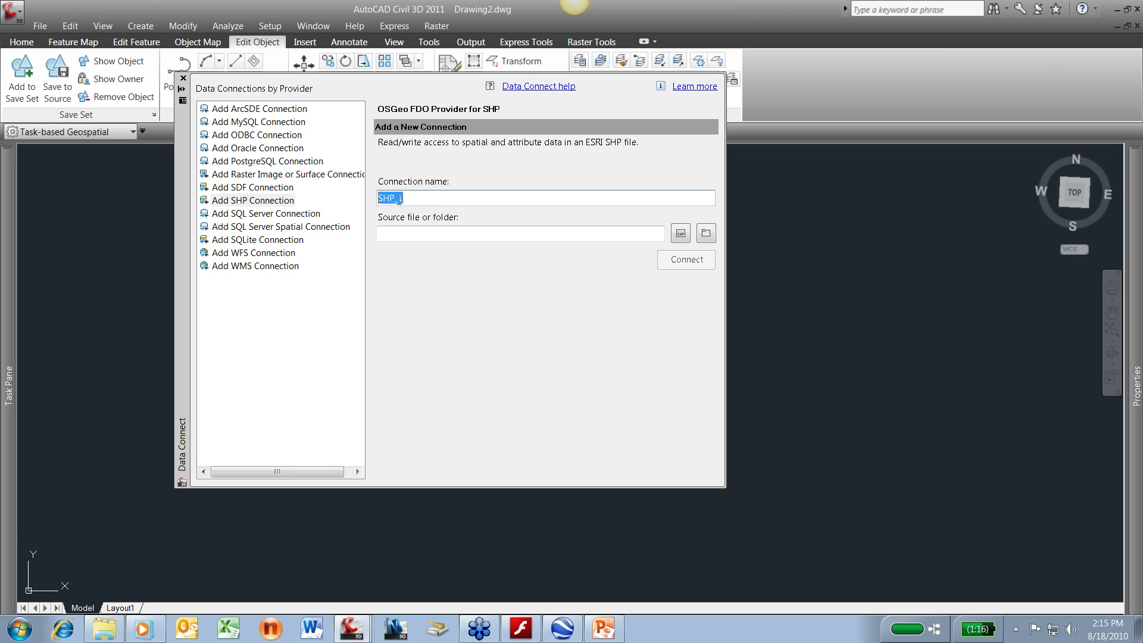
click(405, 231)
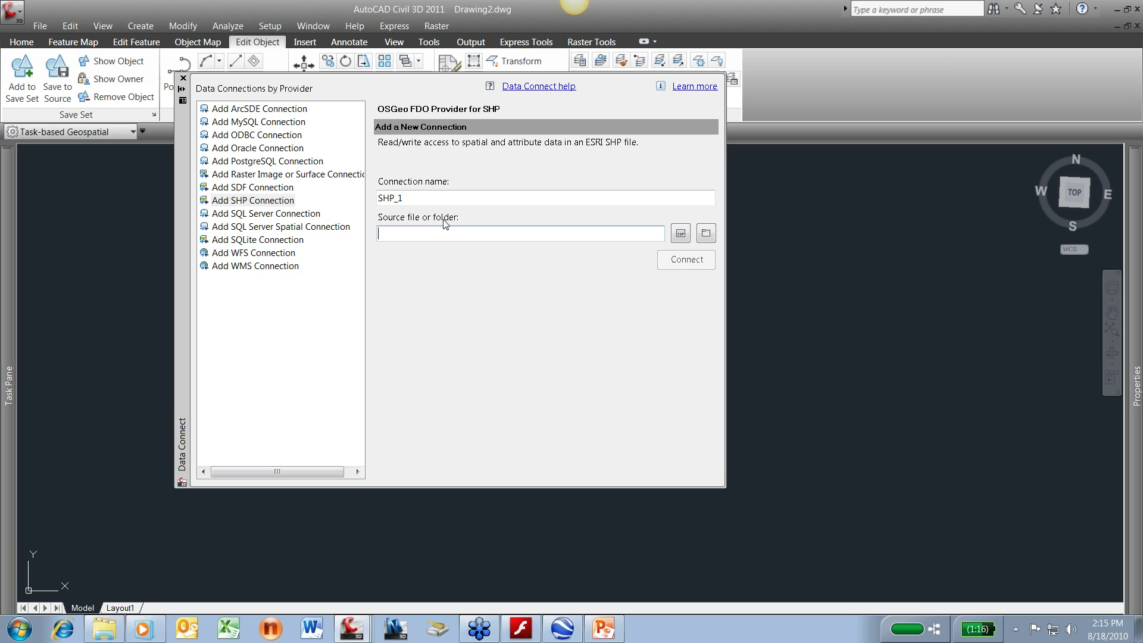
click(681, 234)
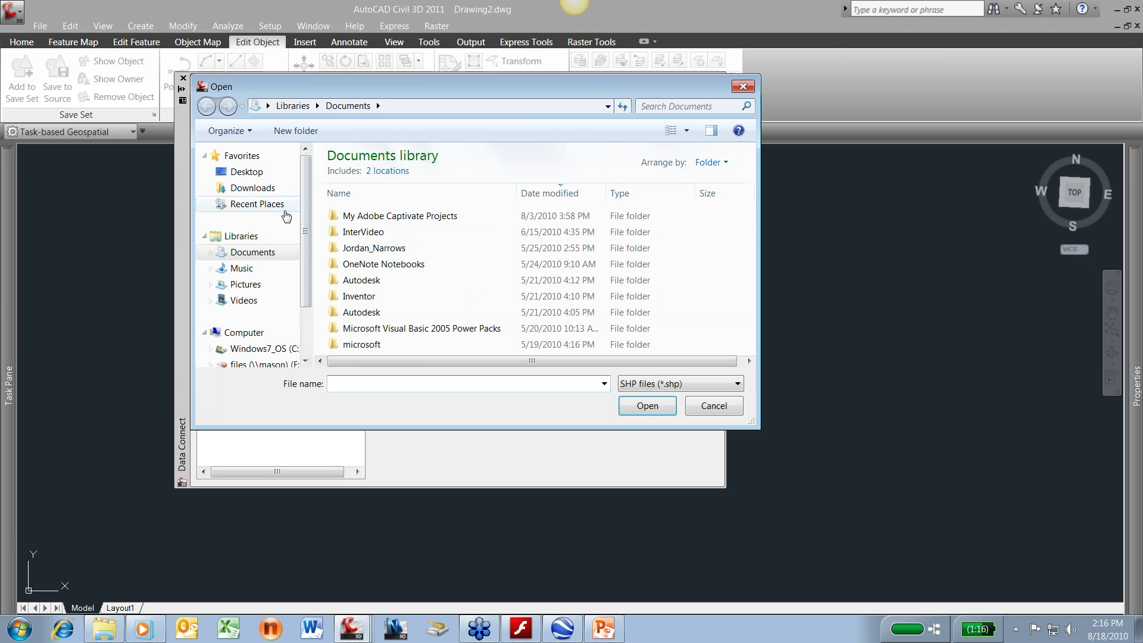
click(246, 171)
drag(752, 201, 749, 302)
double_click(583, 258)
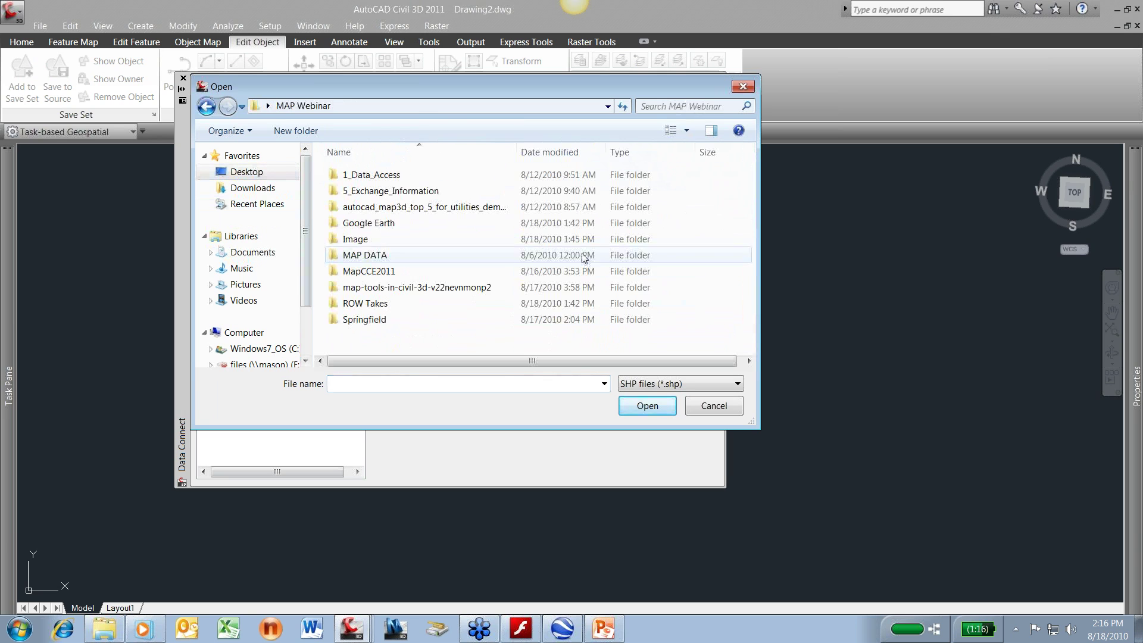
drag(436, 88, 762, 89)
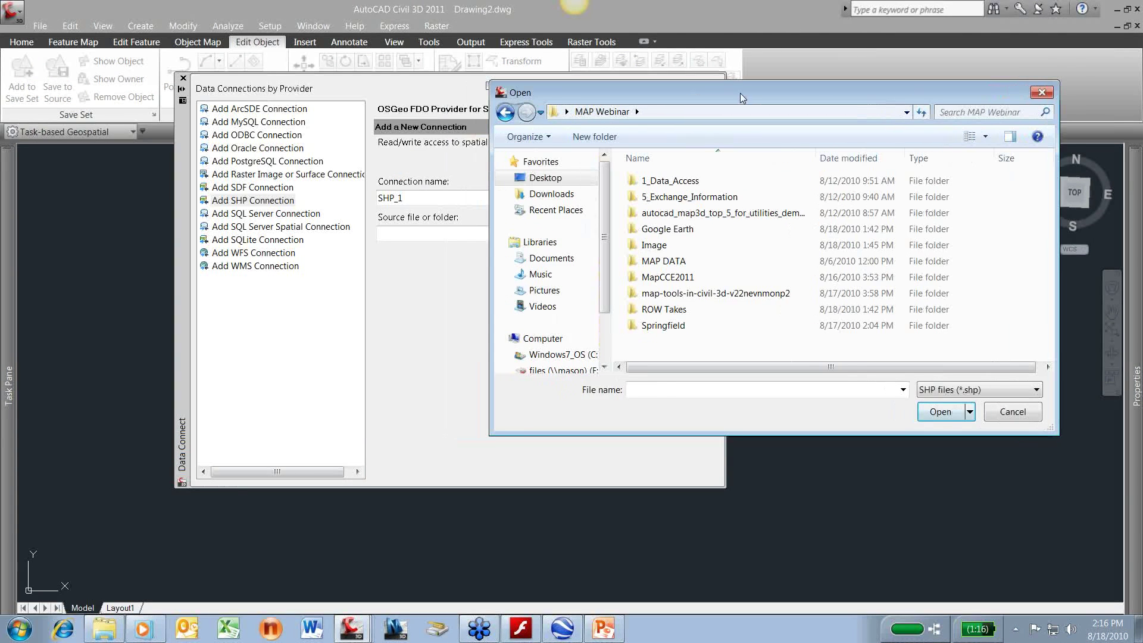
double_click(679, 320)
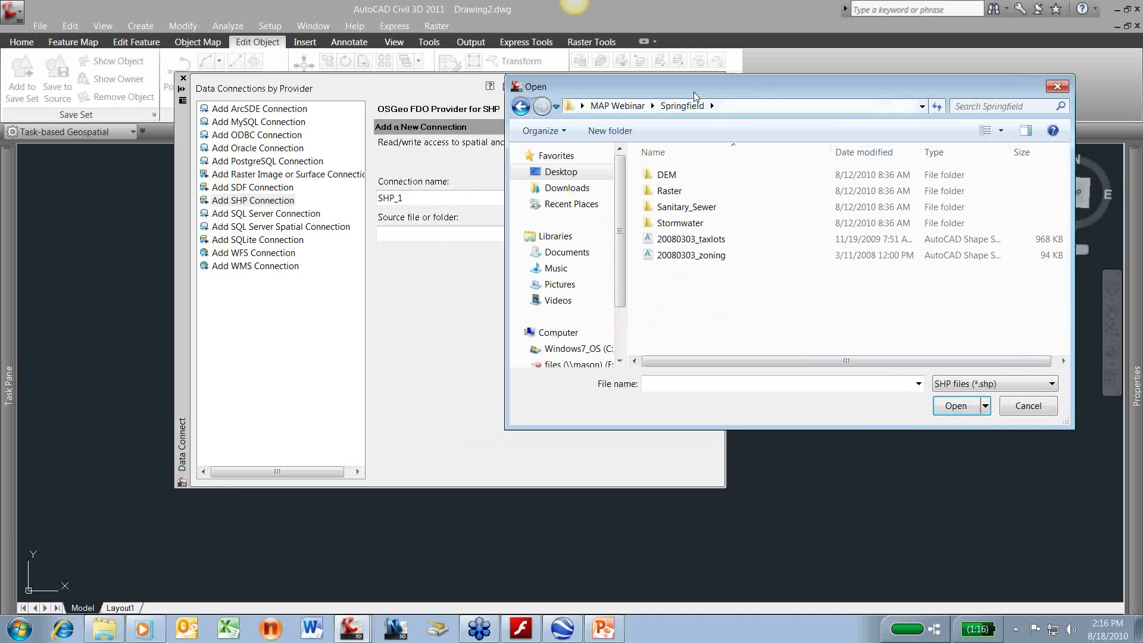
drag(688, 87, 650, 236)
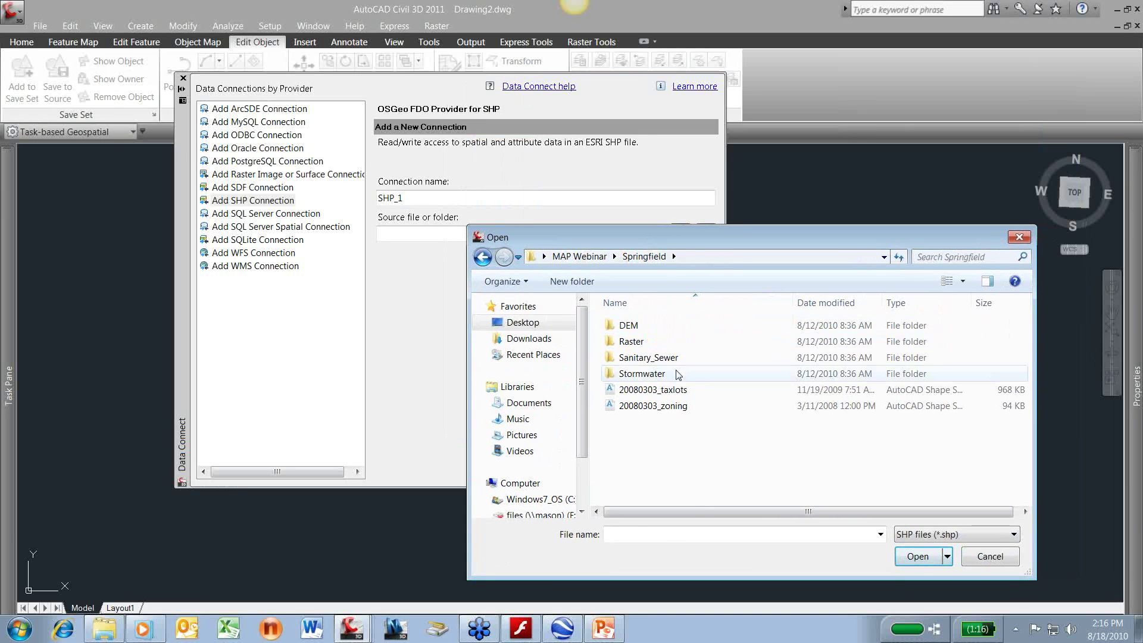
click(653, 389)
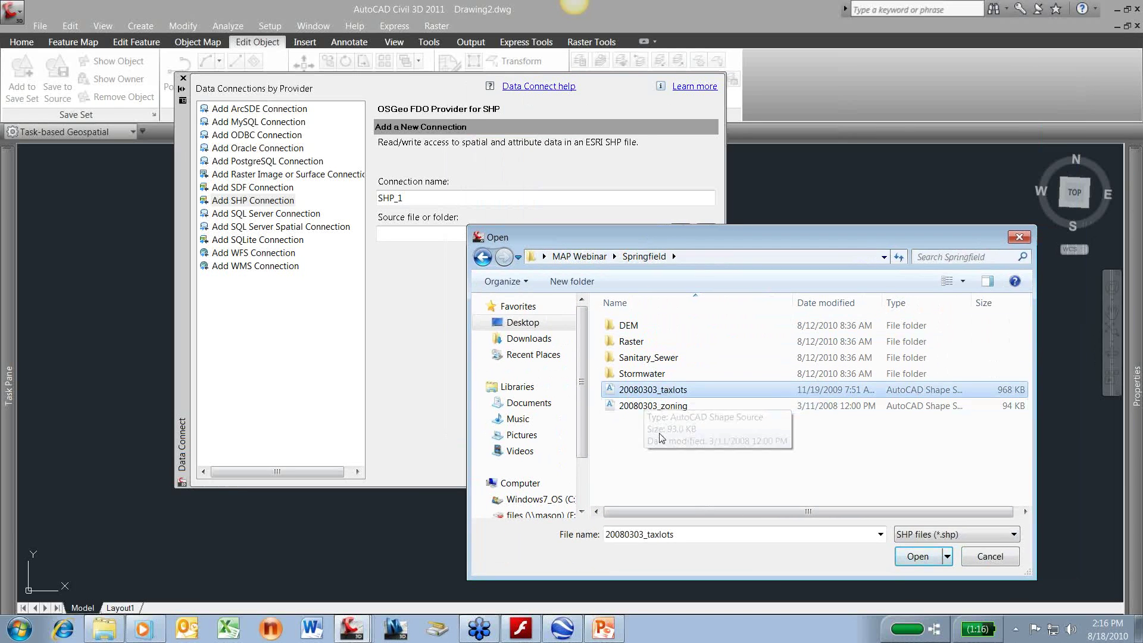
double_click(641, 395)
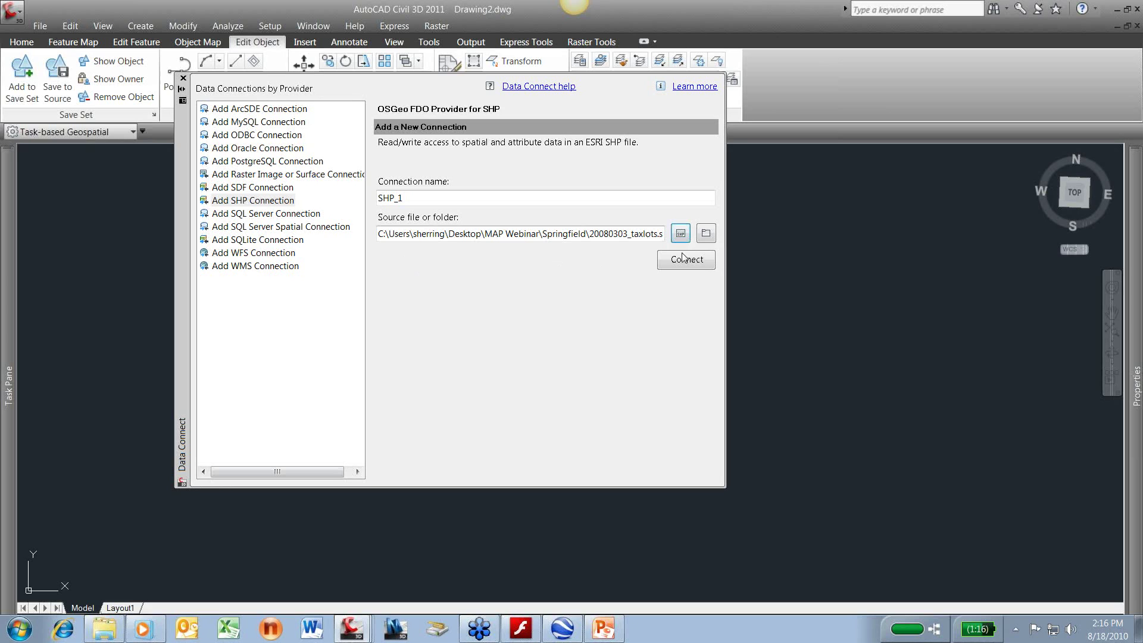
- Connect SHP_1 to the taxlots shapefile, then disconnect and delete that trial connection
click(683, 260)
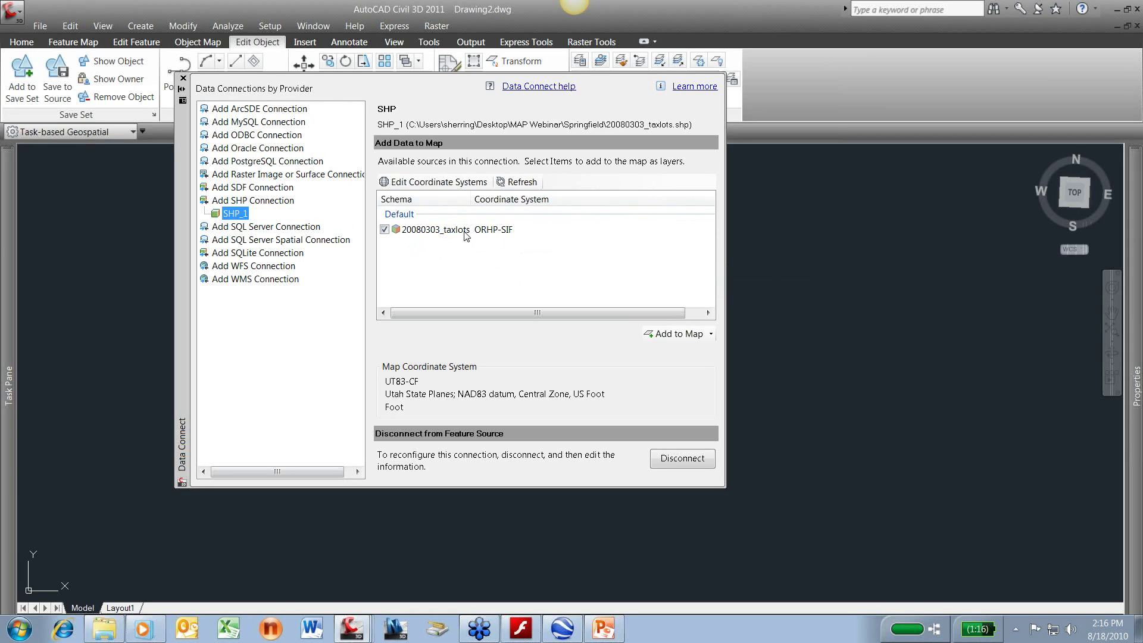
mouse_move(464, 236)
right_click(242, 213)
click(275, 222)
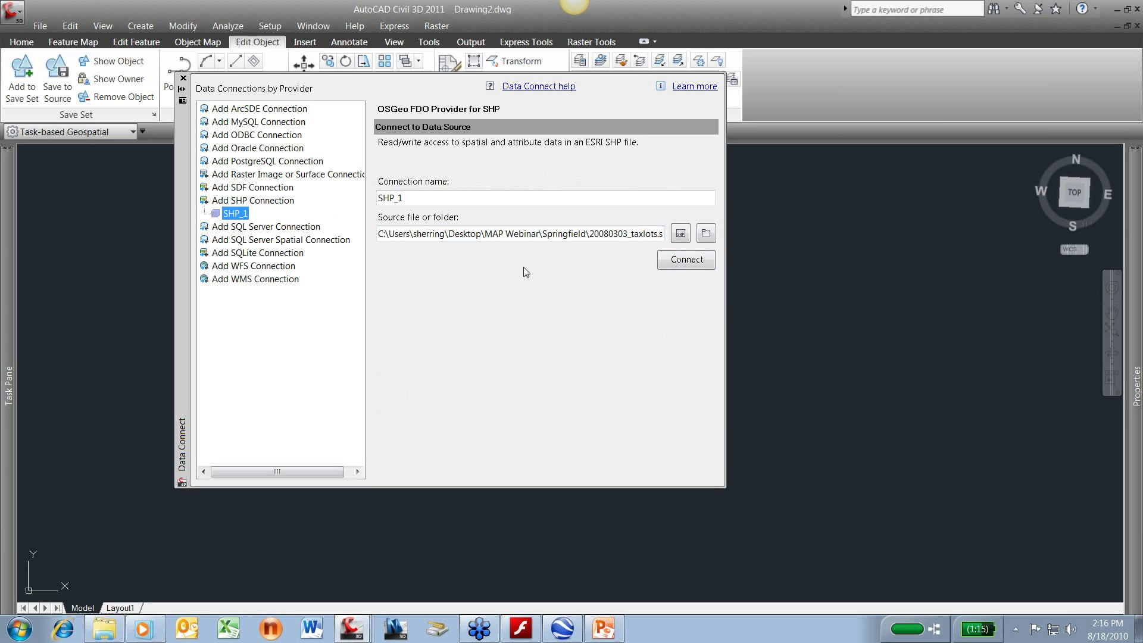
right_click(245, 214)
click(282, 255)
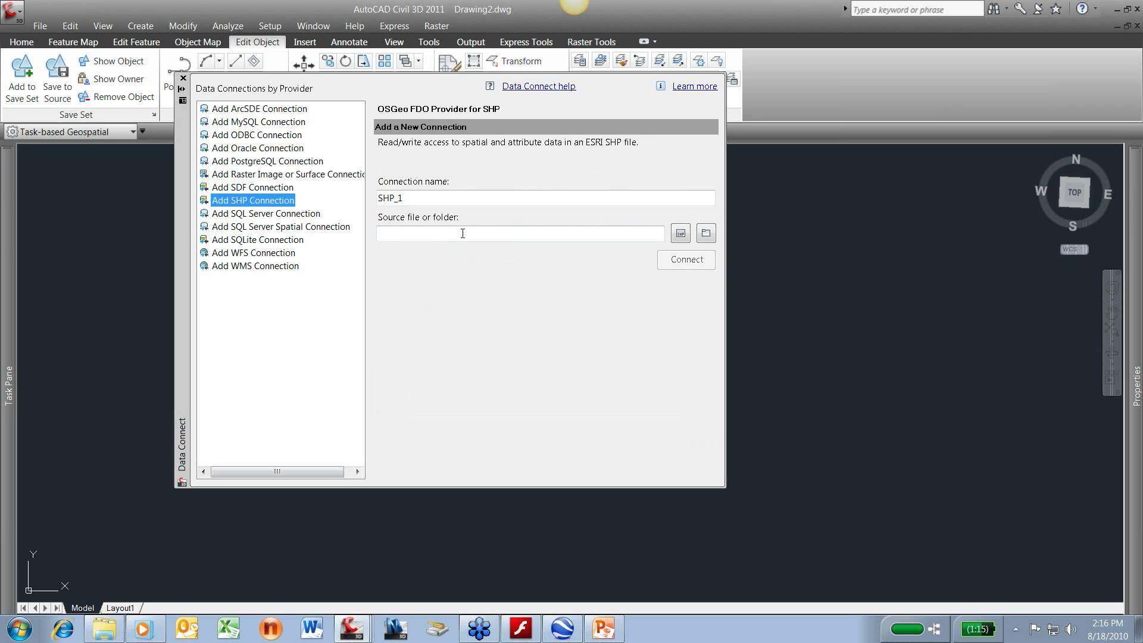
- Choose the MAP Webinar > MAP DATA folder as the SHP source and connect to it
click(705, 233)
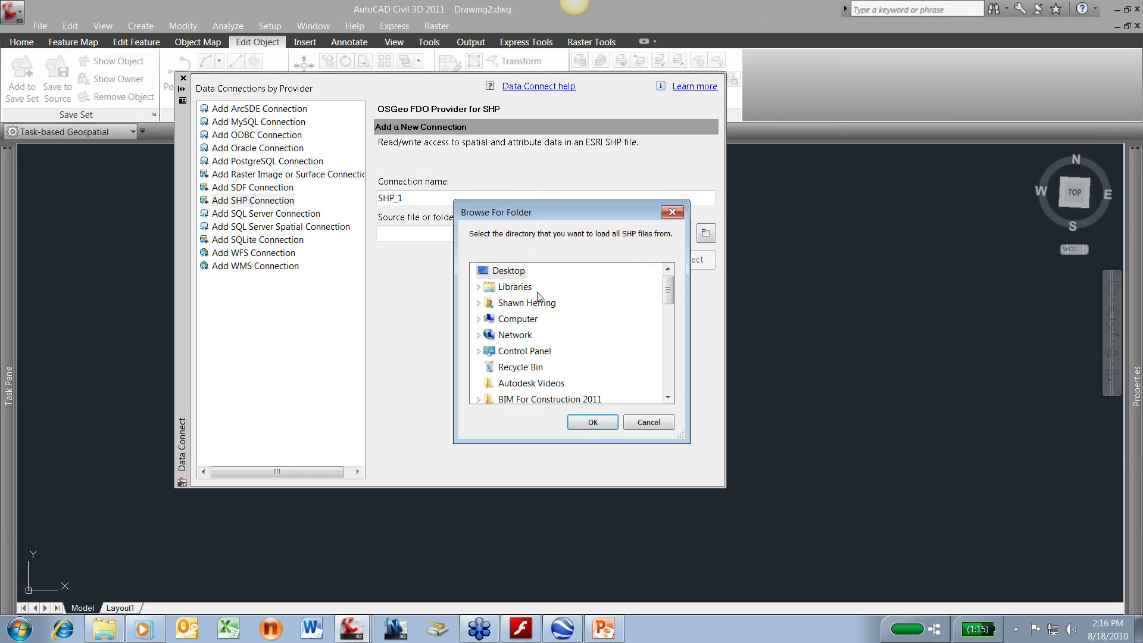
drag(669, 289, 670, 361)
click(601, 350)
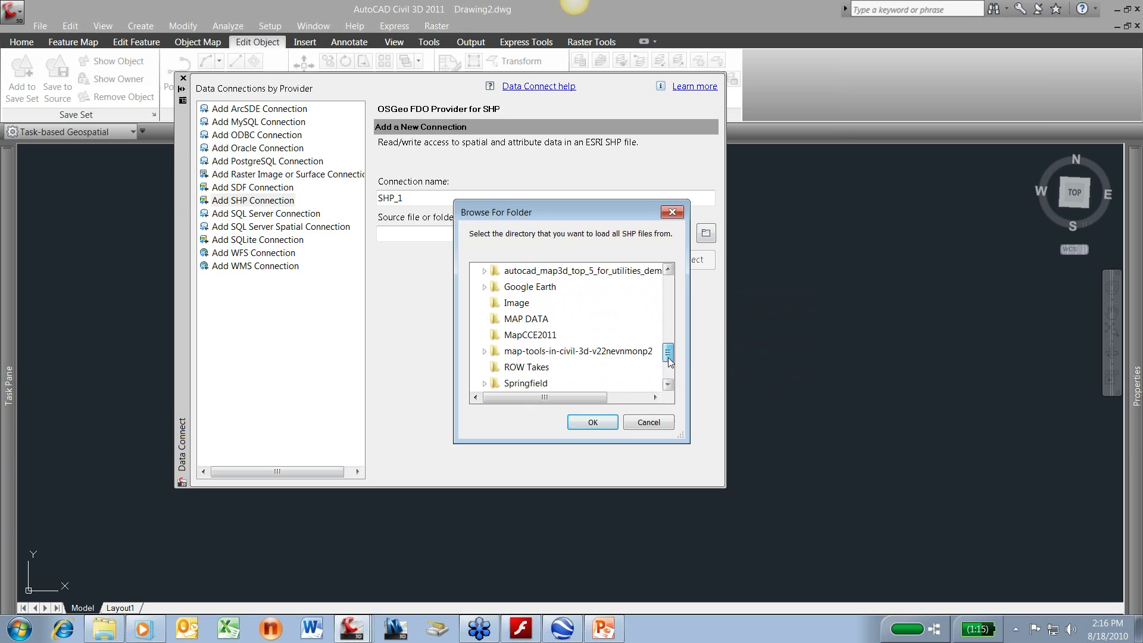
click(527, 319)
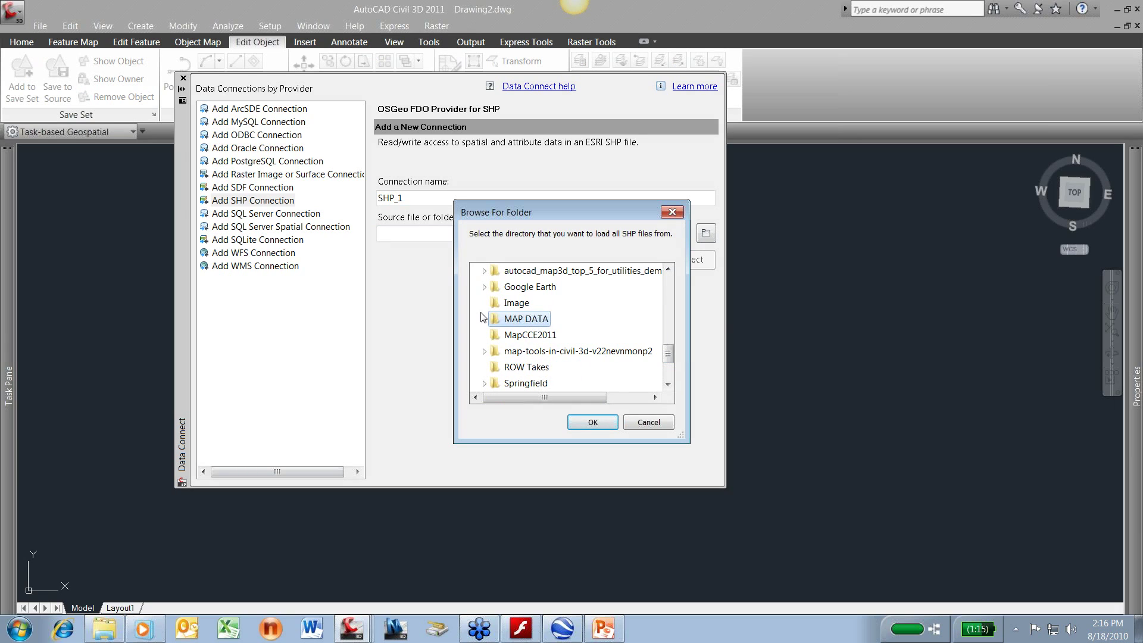
click(589, 422)
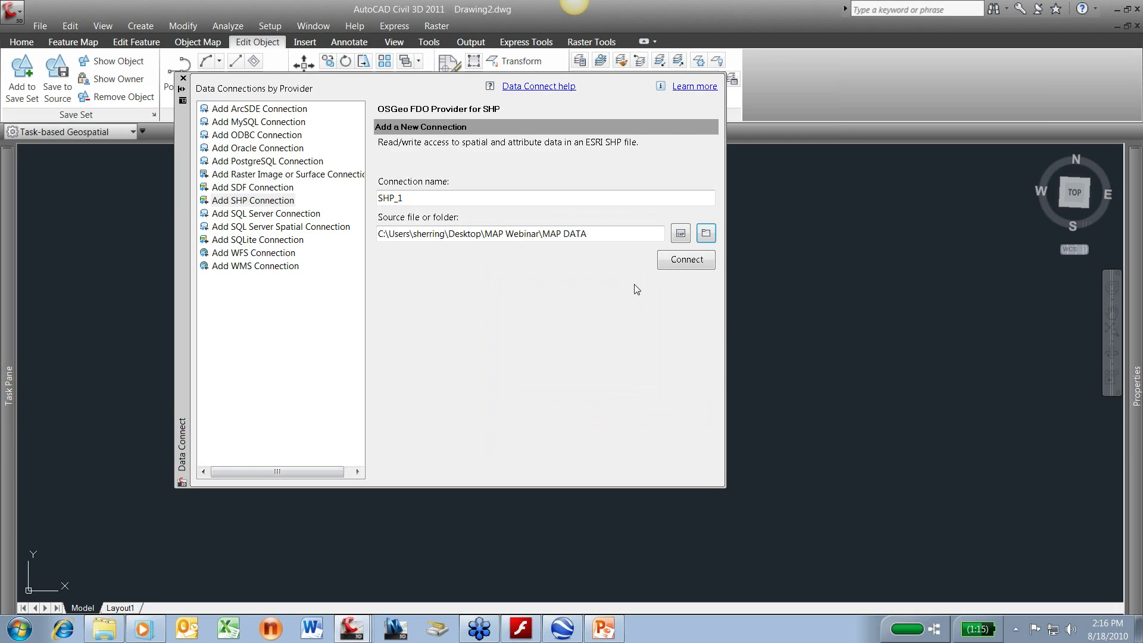
click(686, 260)
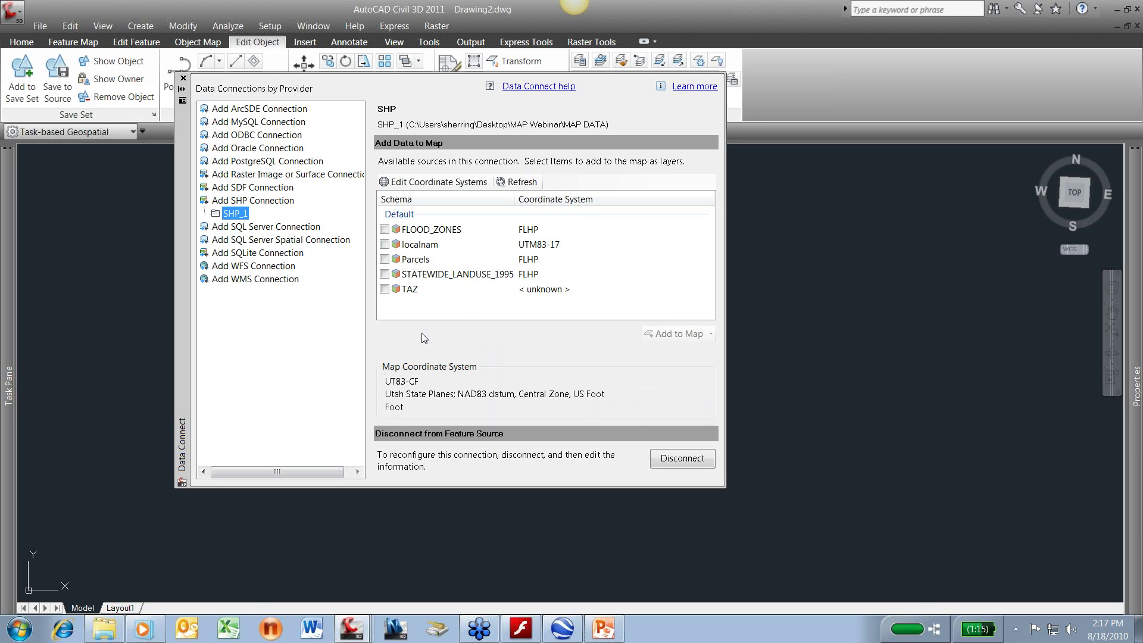
- Check FLOOD_ZONES, Parcels and STATEWIDE_LANDUSE_1995, leaving localnam out, and add them to the map
click(384, 230)
click(384, 244)
click(384, 259)
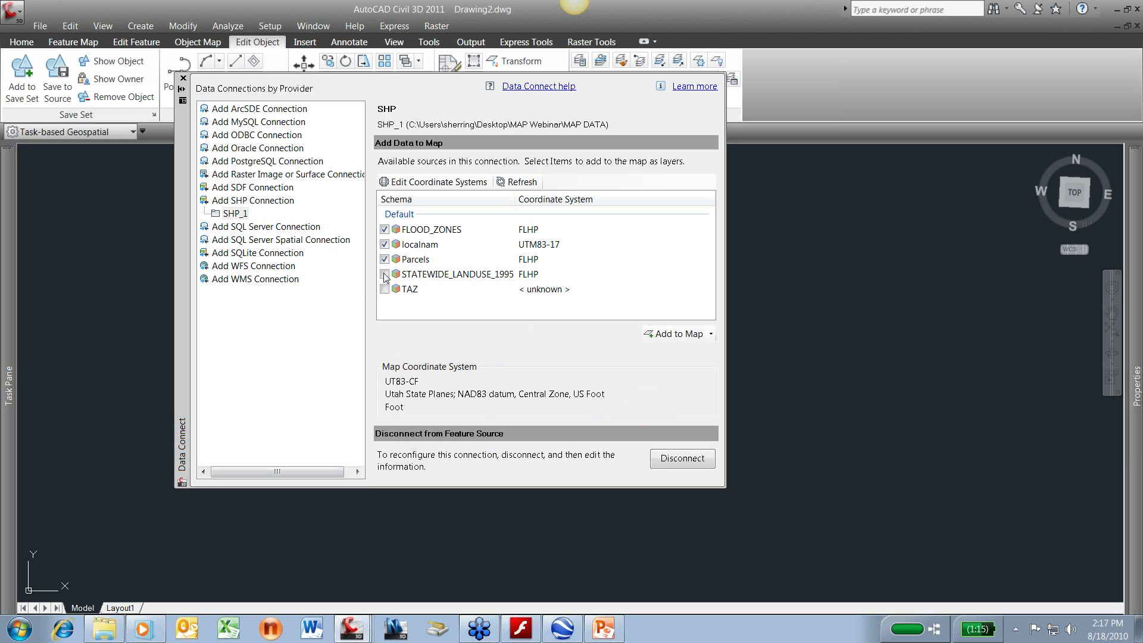
click(384, 244)
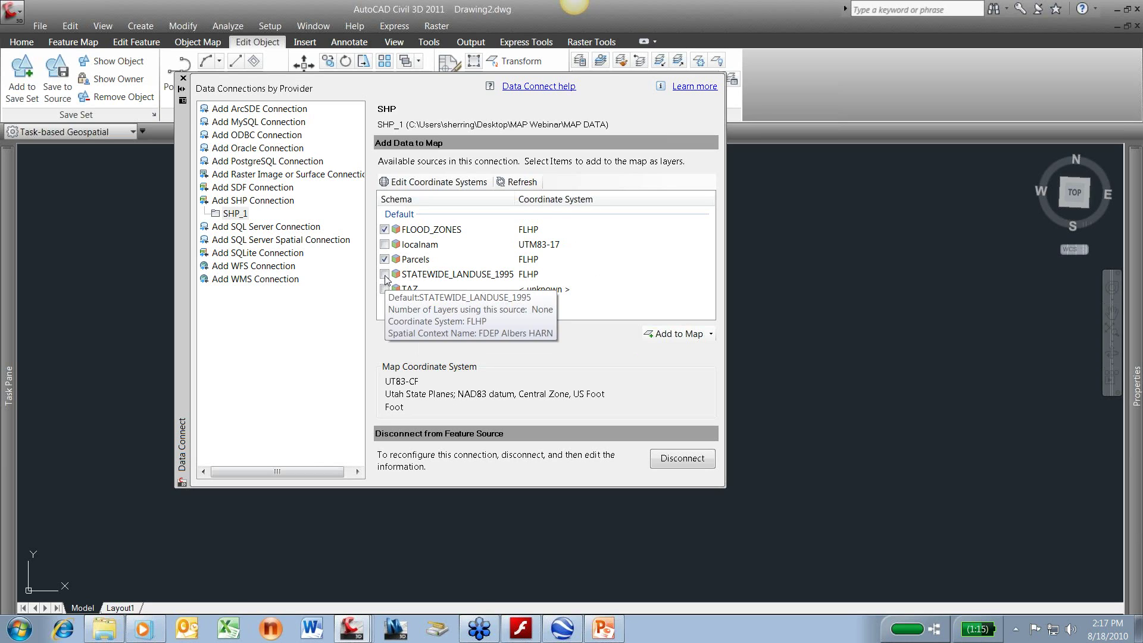
click(385, 274)
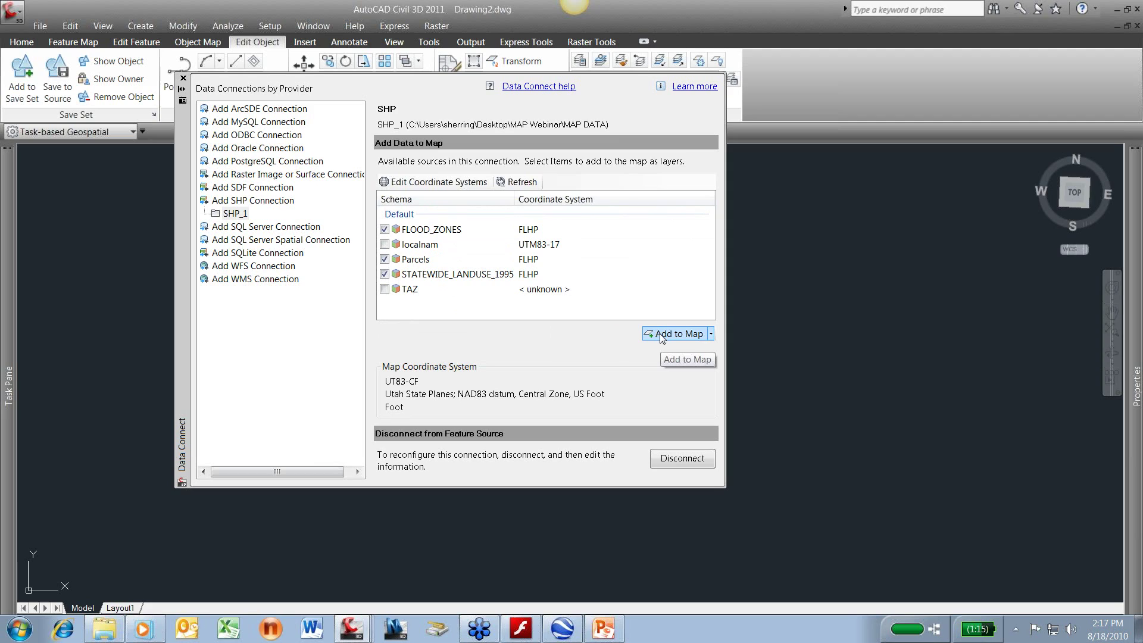
click(710, 334)
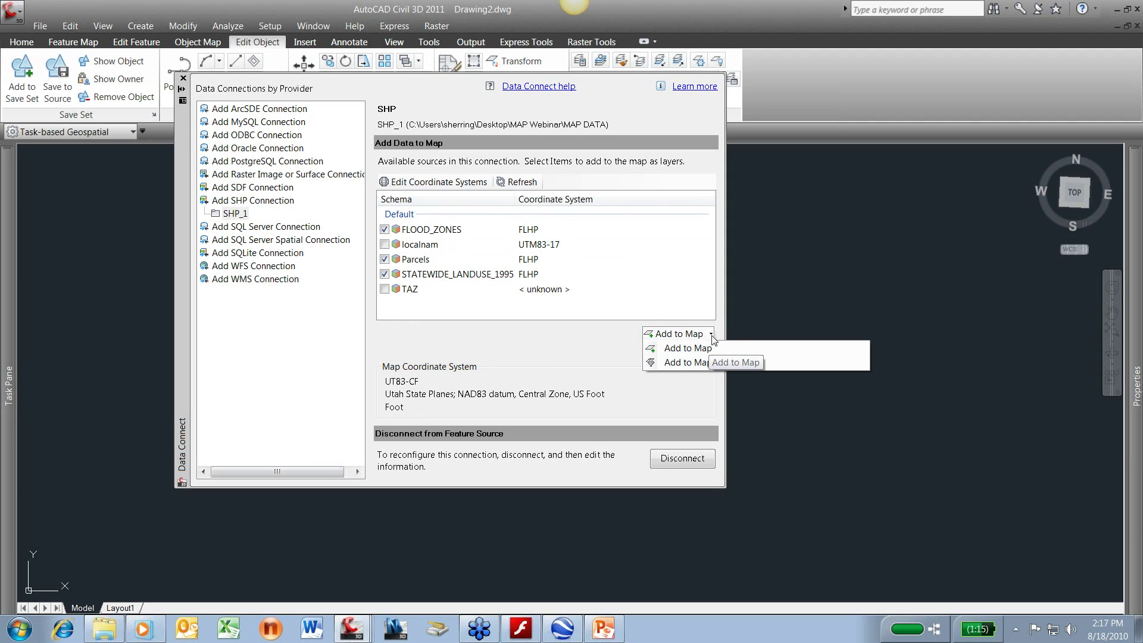
click(744, 357)
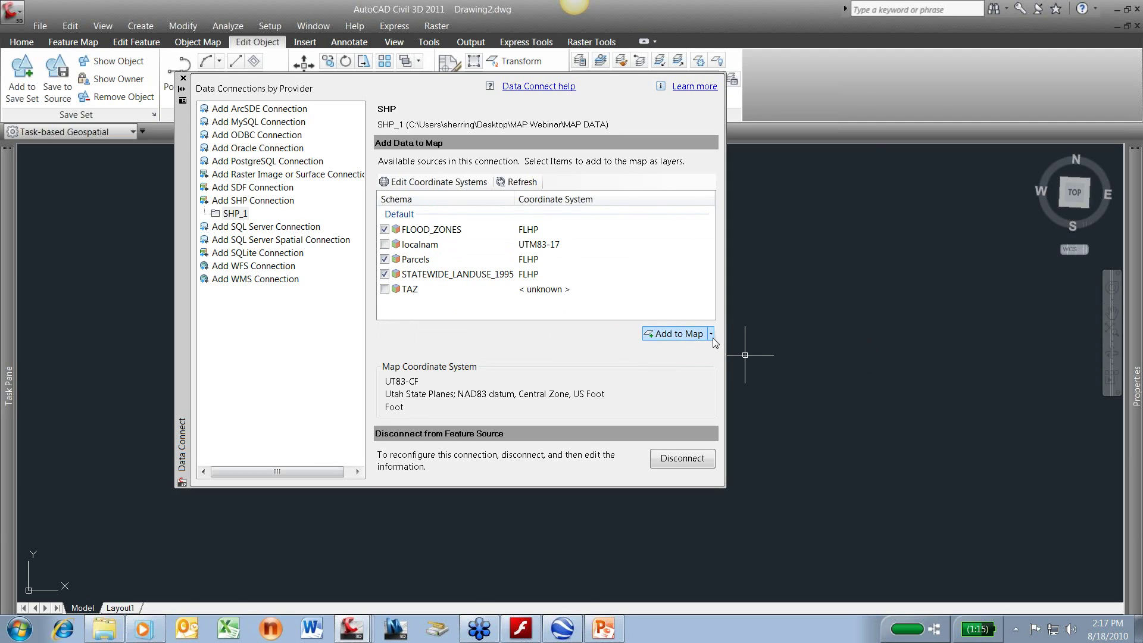
click(710, 334)
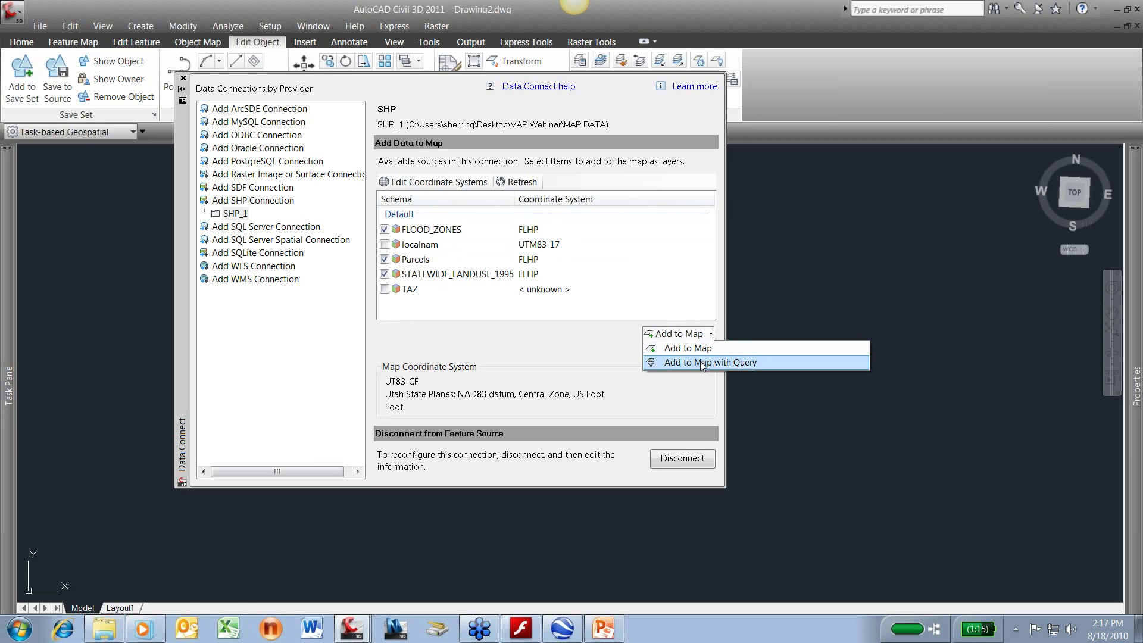
click(670, 334)
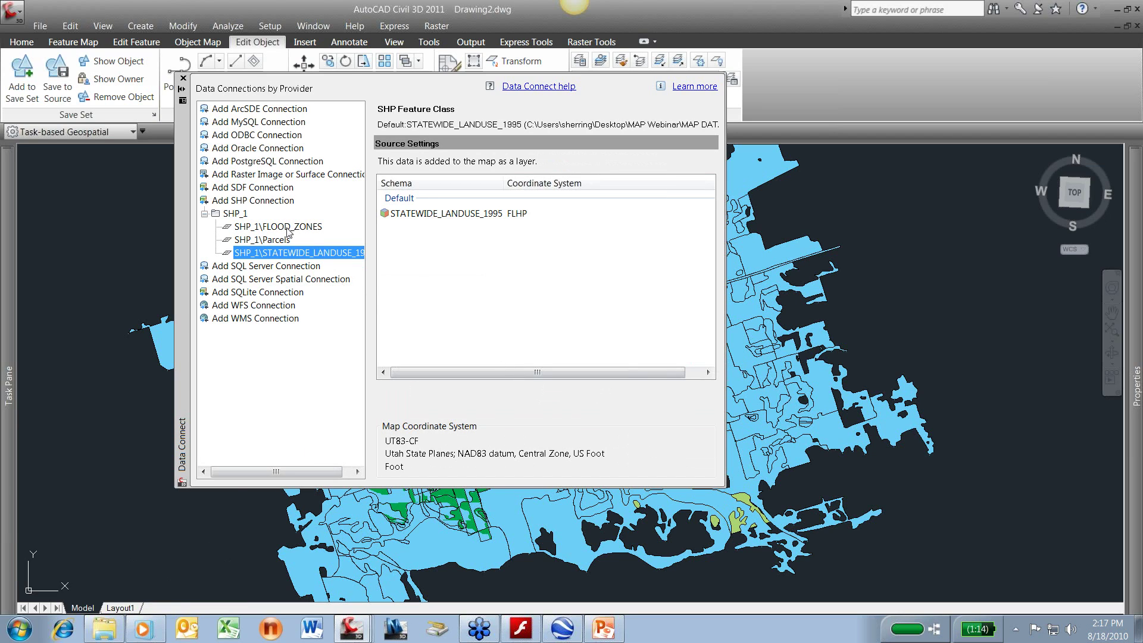
- Inspect the three newly added shapefile sources, then close the Data Connect palette
click(288, 230)
click(284, 241)
click(282, 254)
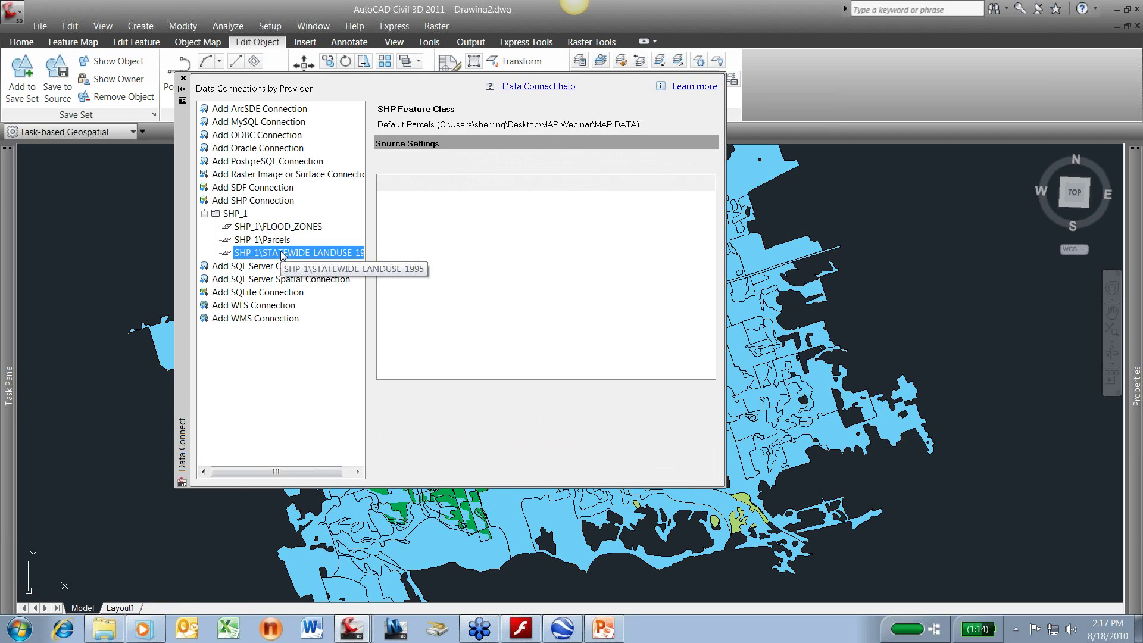
click(184, 78)
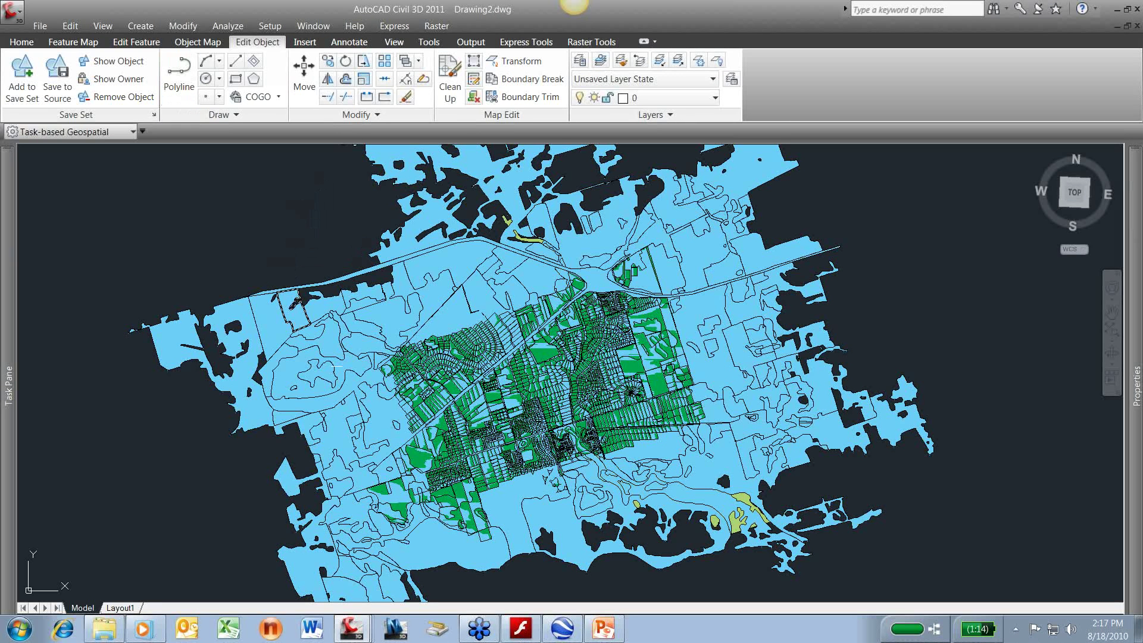
- Zoom around the map and expand the Task Pane's Display Manager
scroll(472, 394, down, 2)
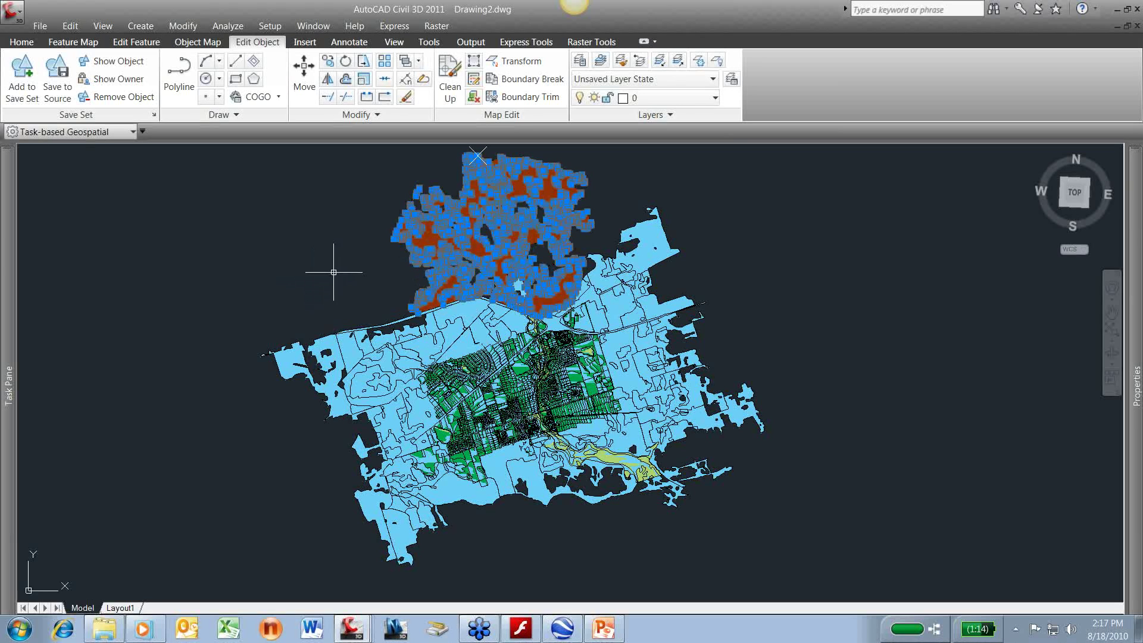
scroll(351, 259, up, 2)
scroll(377, 230, up, 2)
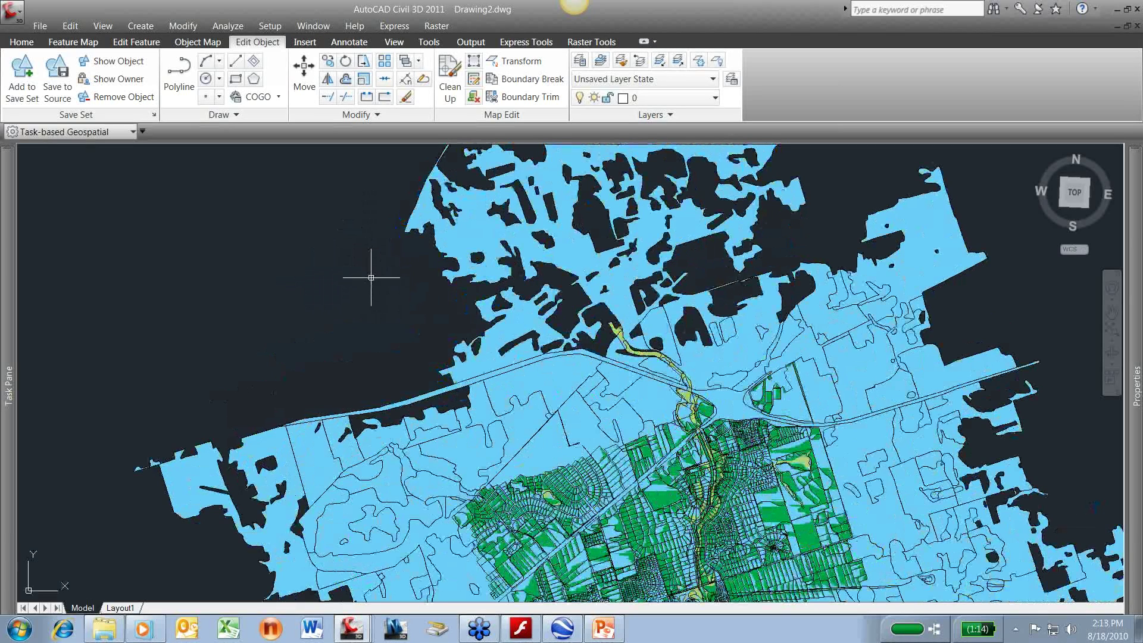
scroll(352, 273, down, 4)
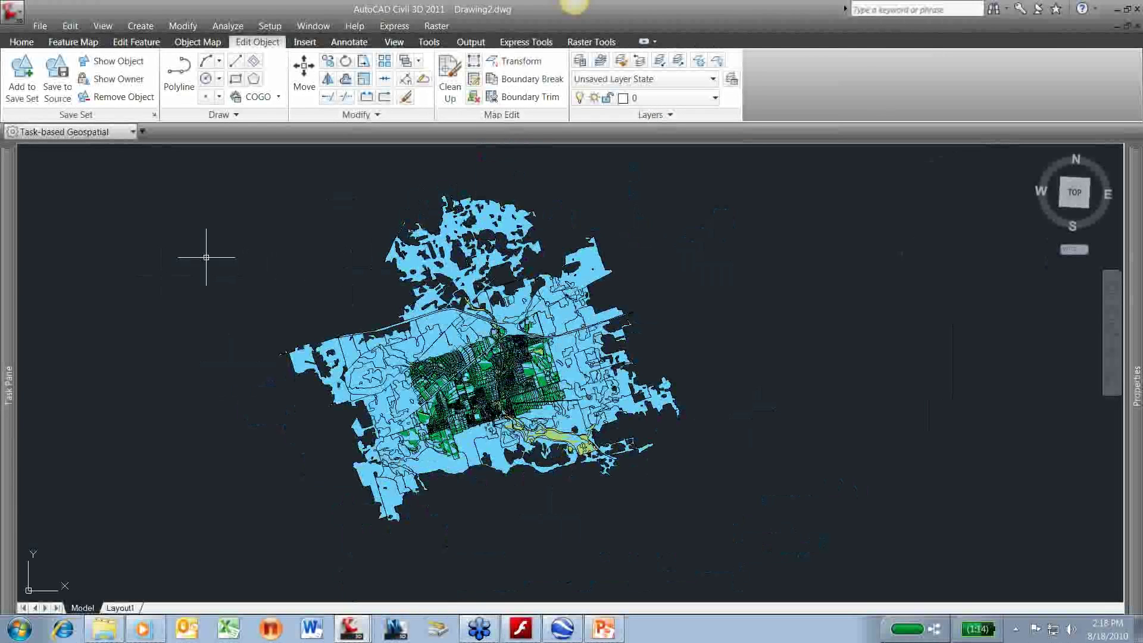
mouse_move(7, 272)
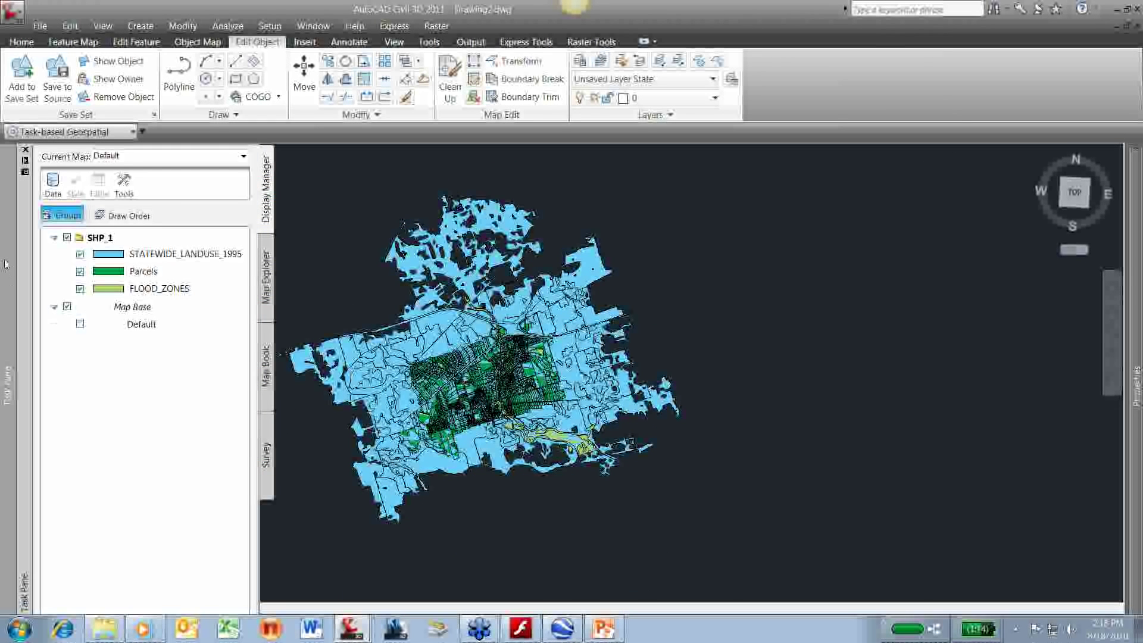
- Move FLOOD_ZONES to the top of the draw order, above STATEWIDE_LANDUSE_1995
mouse_move(145, 255)
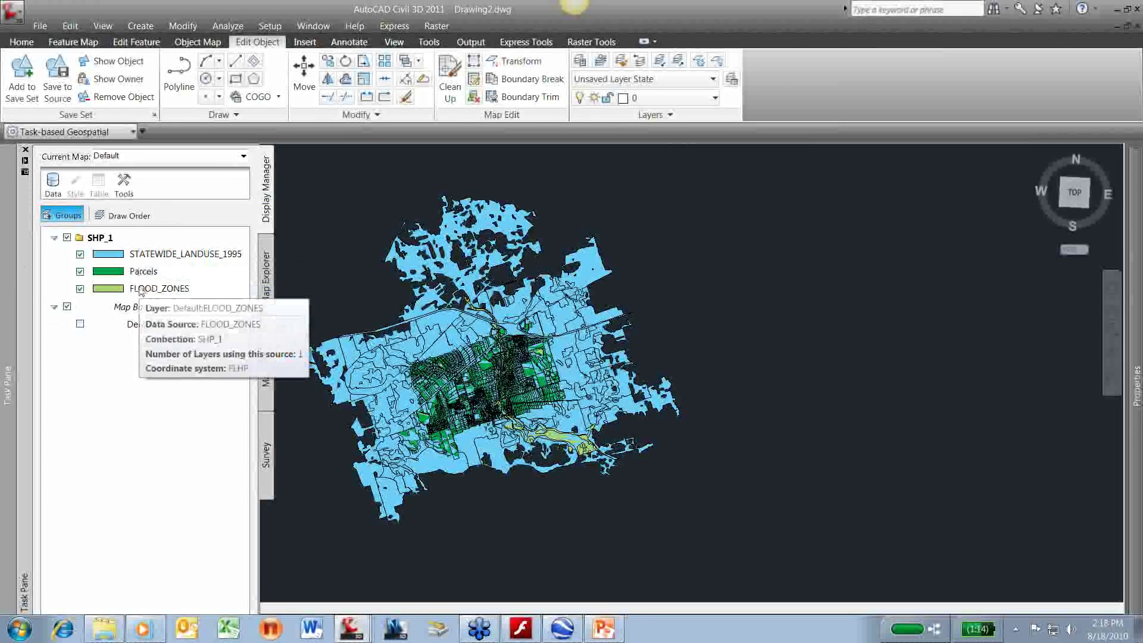
click(141, 291)
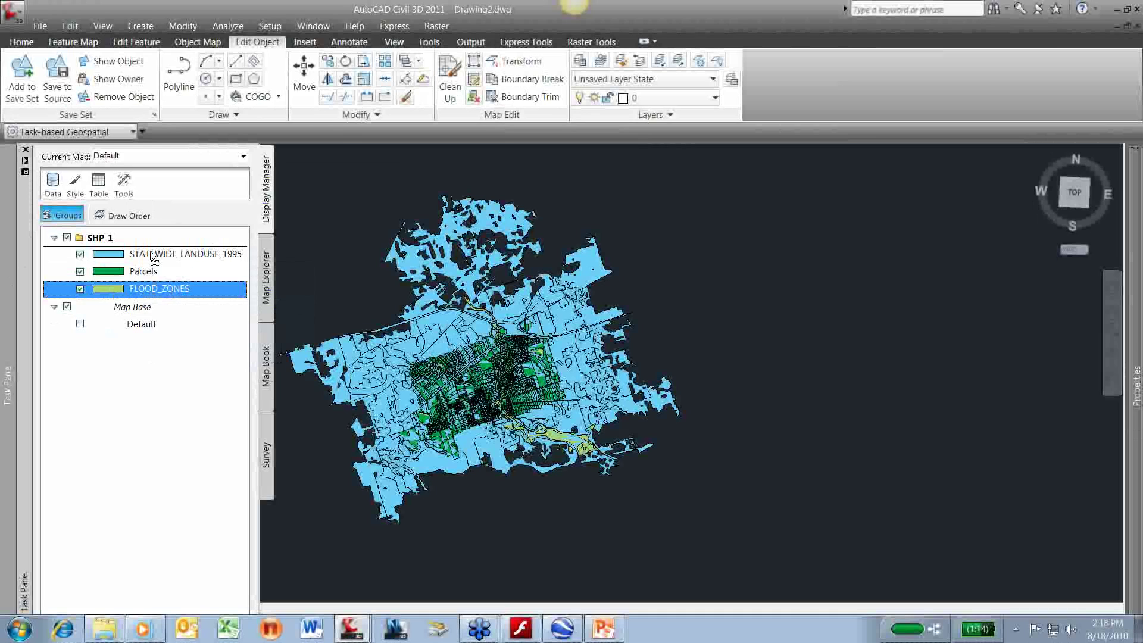
drag(151, 254, 152, 254)
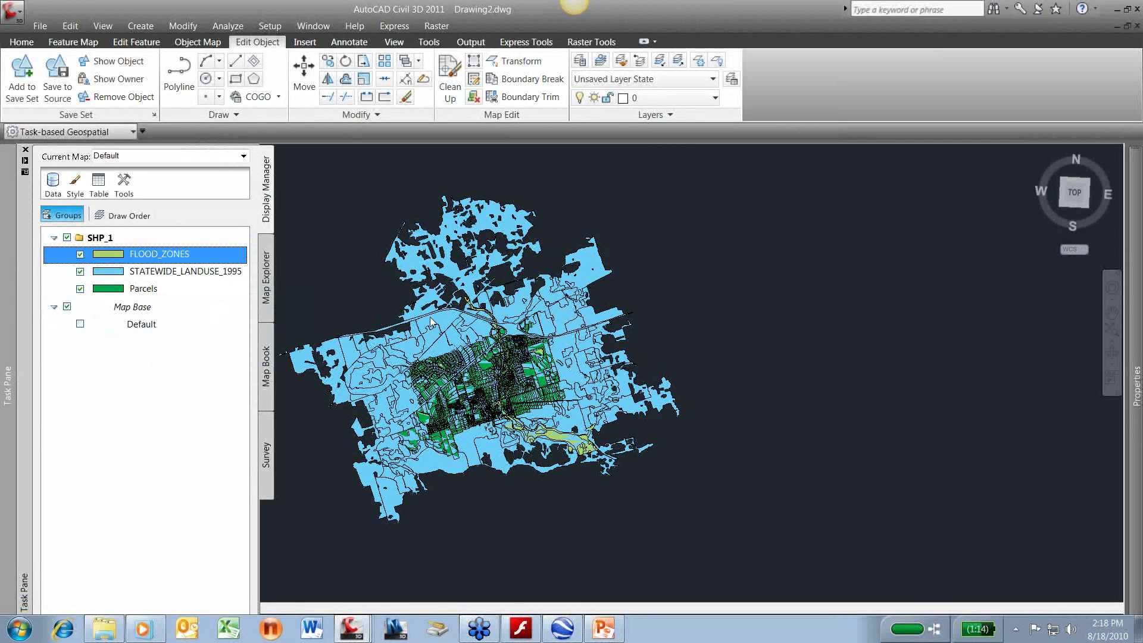
- Select the Parcels layer to bring up its Style Editor
click(174, 273)
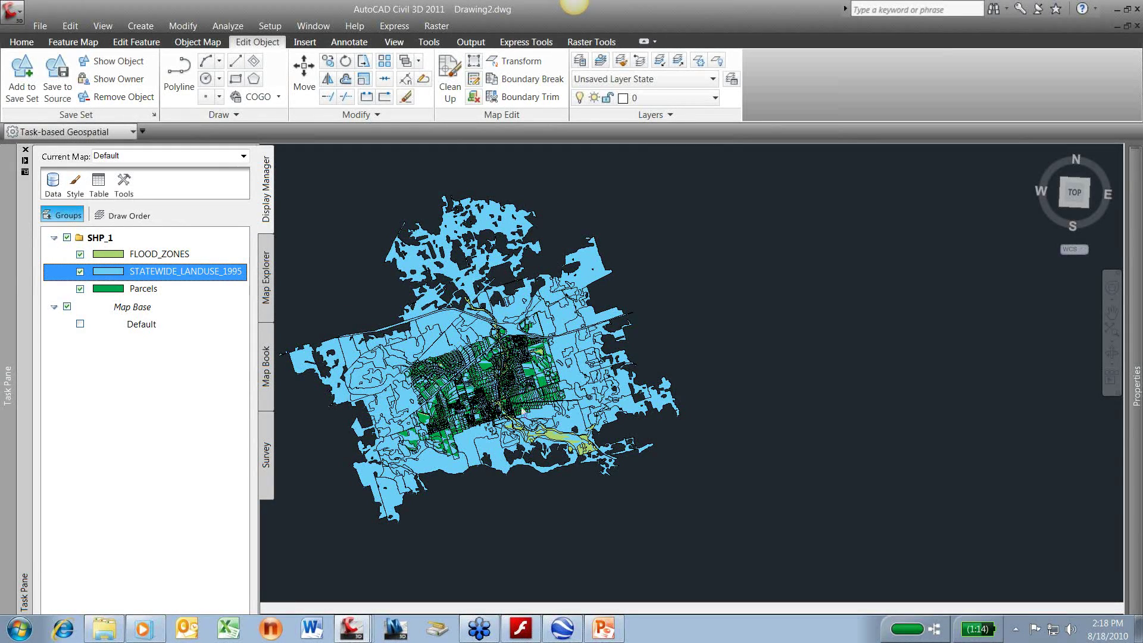
scroll(426, 350, up, 1)
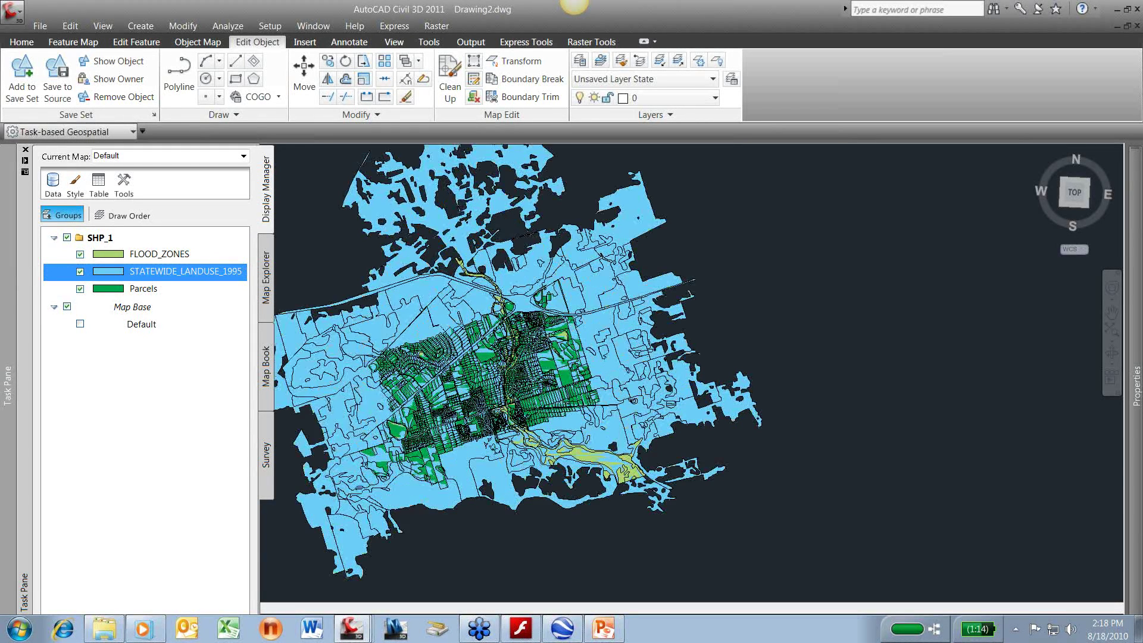
scroll(461, 396, up, 1)
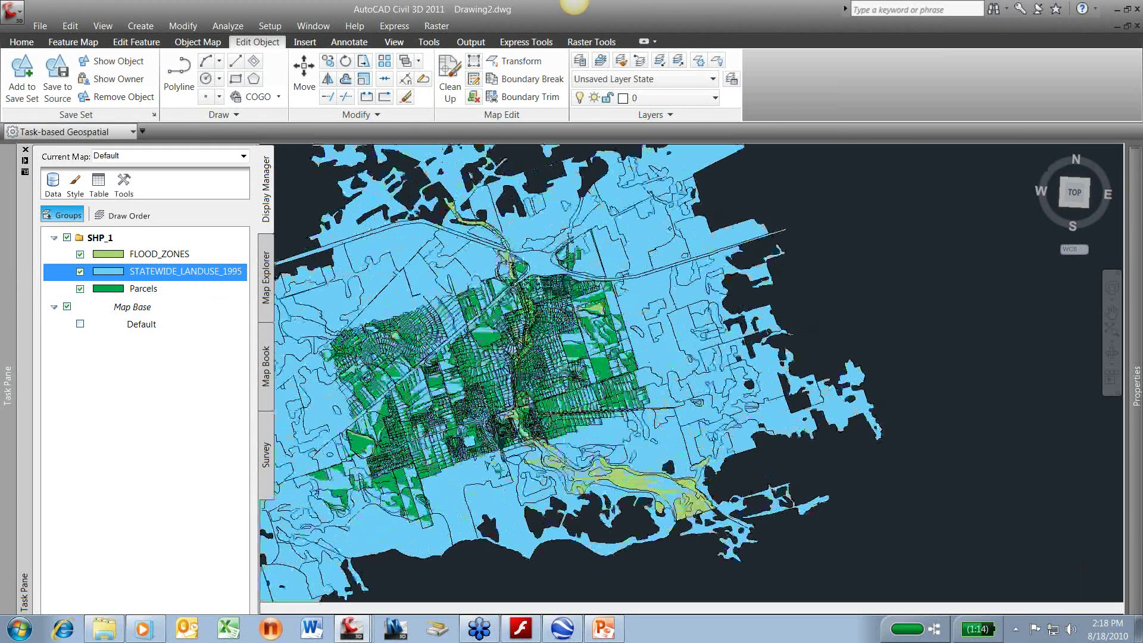
scroll(476, 268, up, 2)
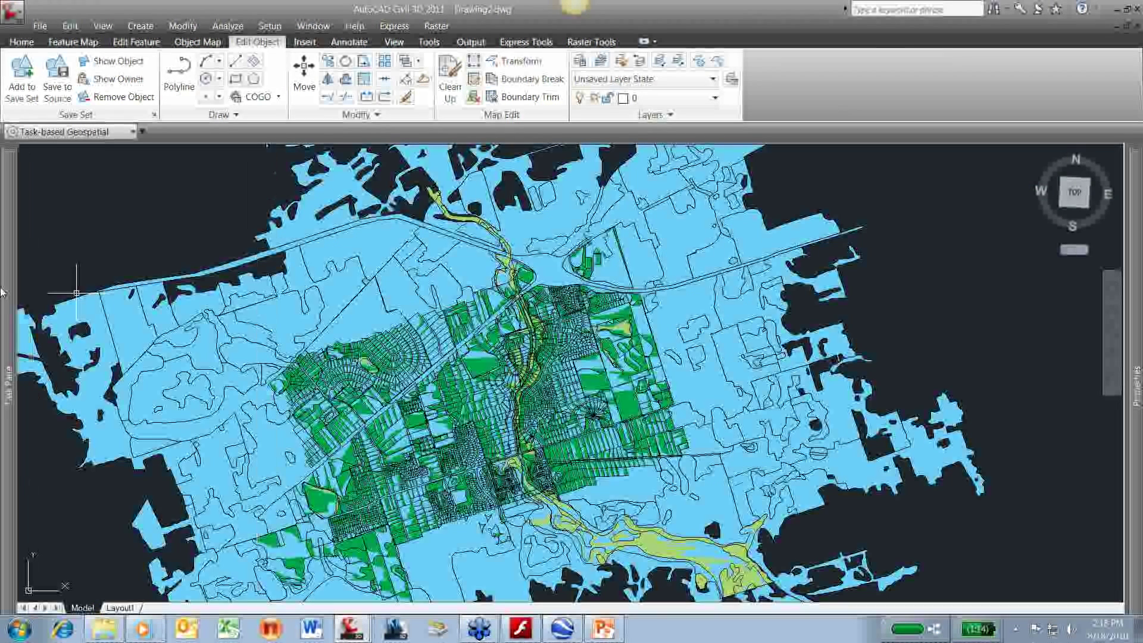
mouse_move(2, 292)
click(147, 289)
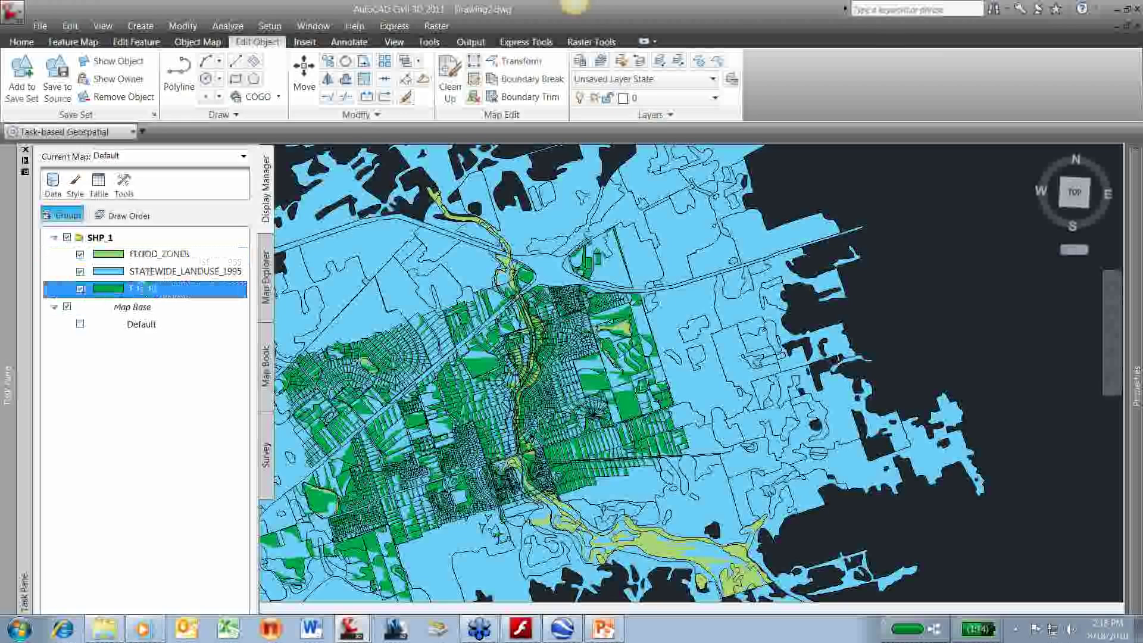
mouse_move(141, 292)
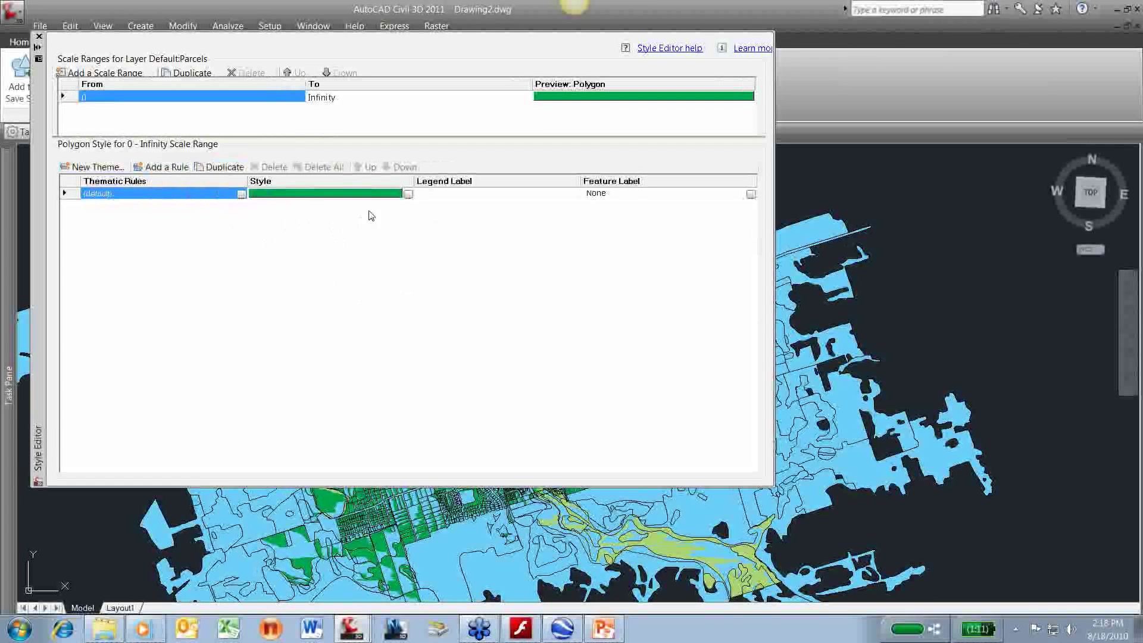
- Style Parcels with a solid orange 255,150,0 fill at 34% transparency and a 0.1 solid border
click(408, 195)
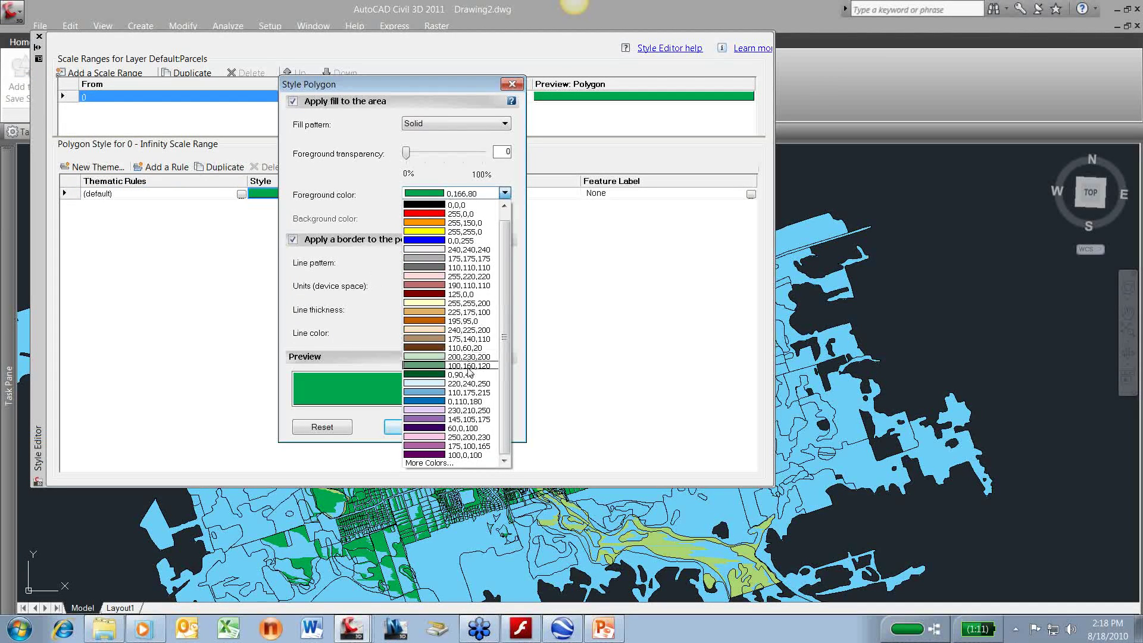
scroll(503, 369, up, 1)
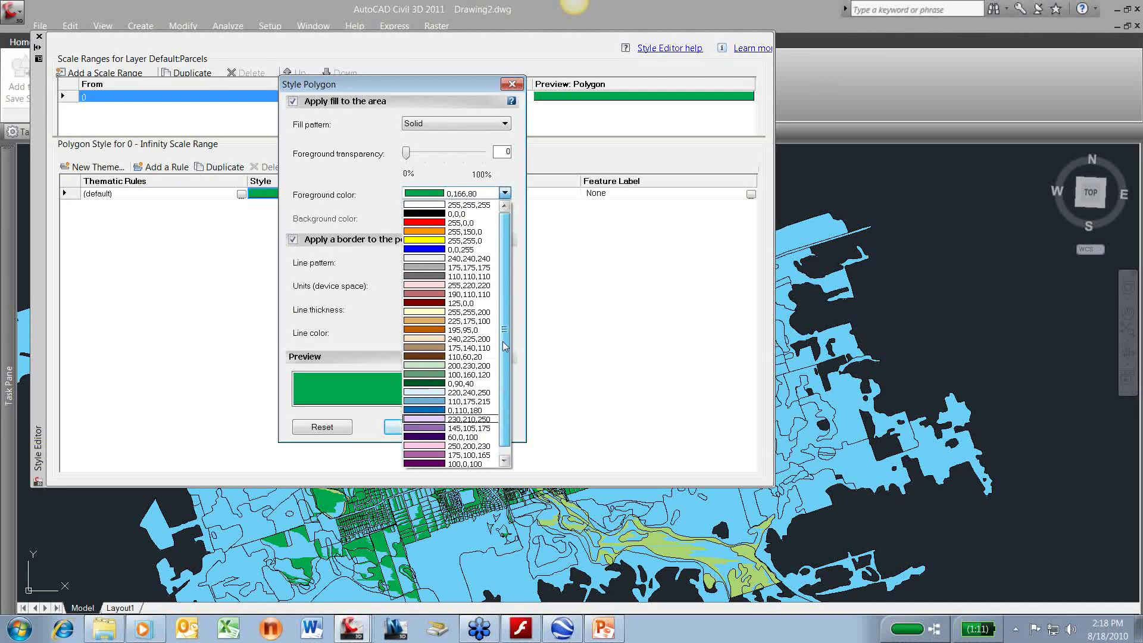
click(452, 232)
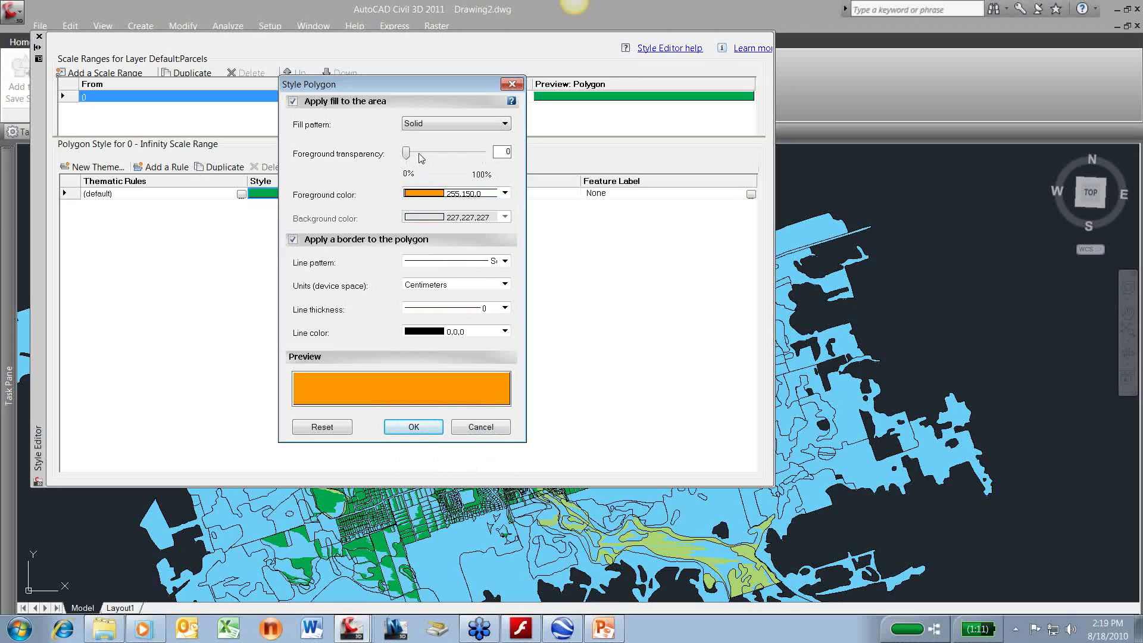
drag(407, 156, 433, 156)
click(449, 123)
click(449, 122)
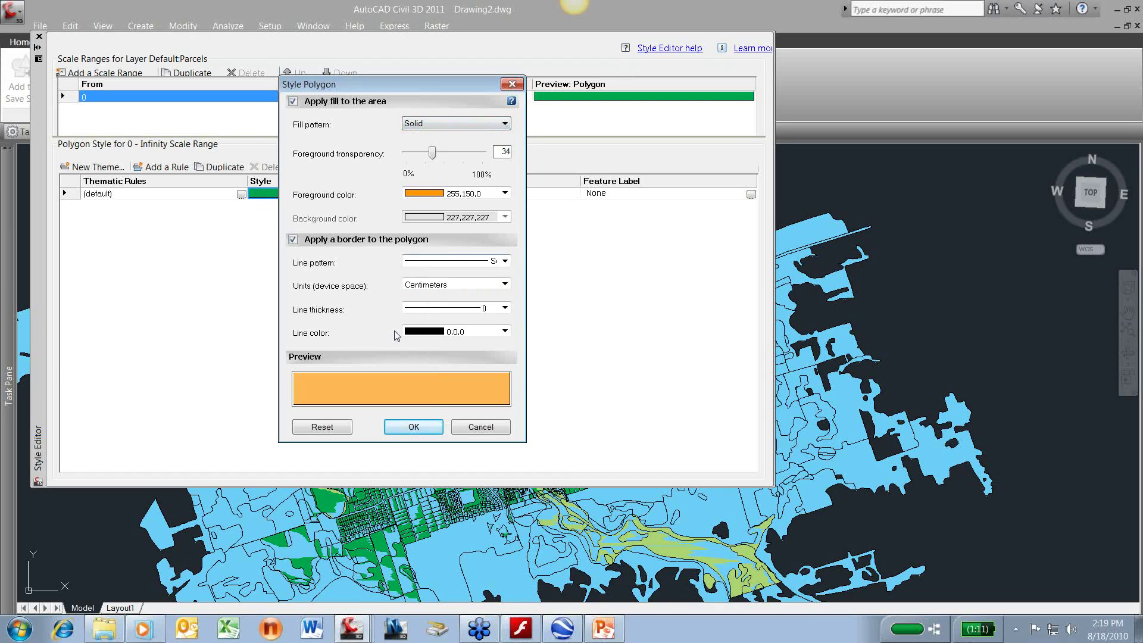
click(504, 261)
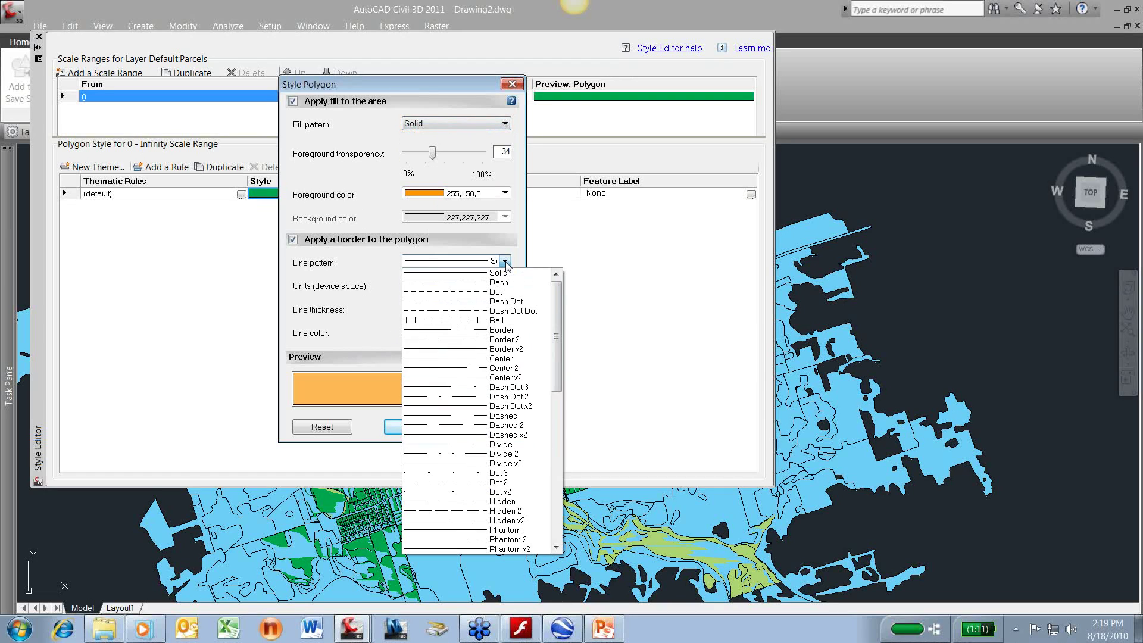
click(504, 262)
click(504, 308)
click(454, 327)
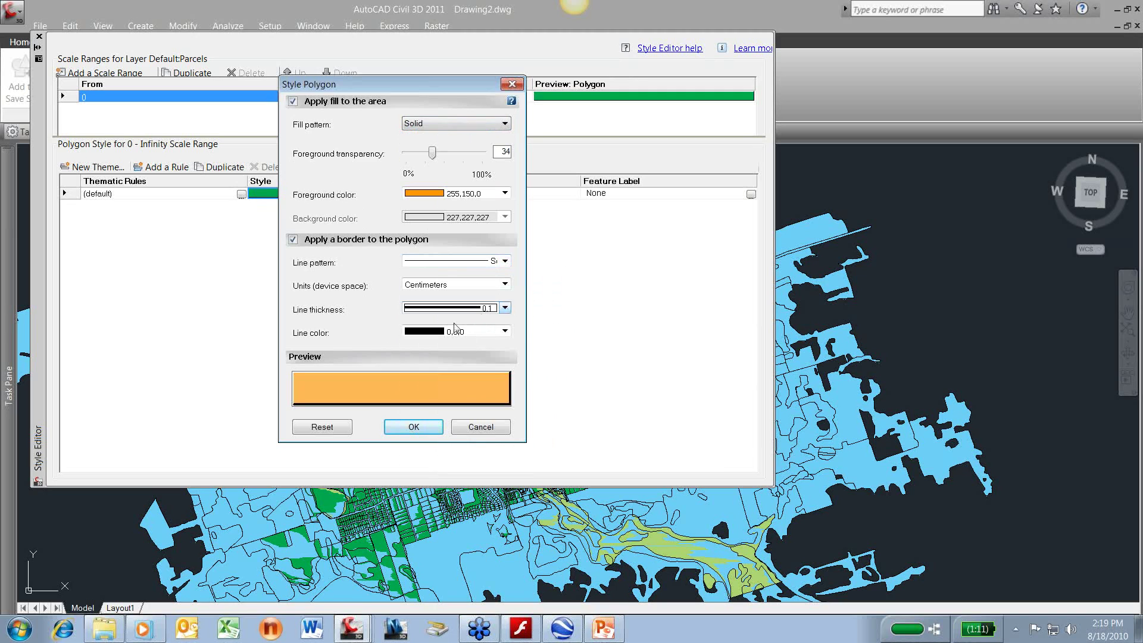
click(413, 427)
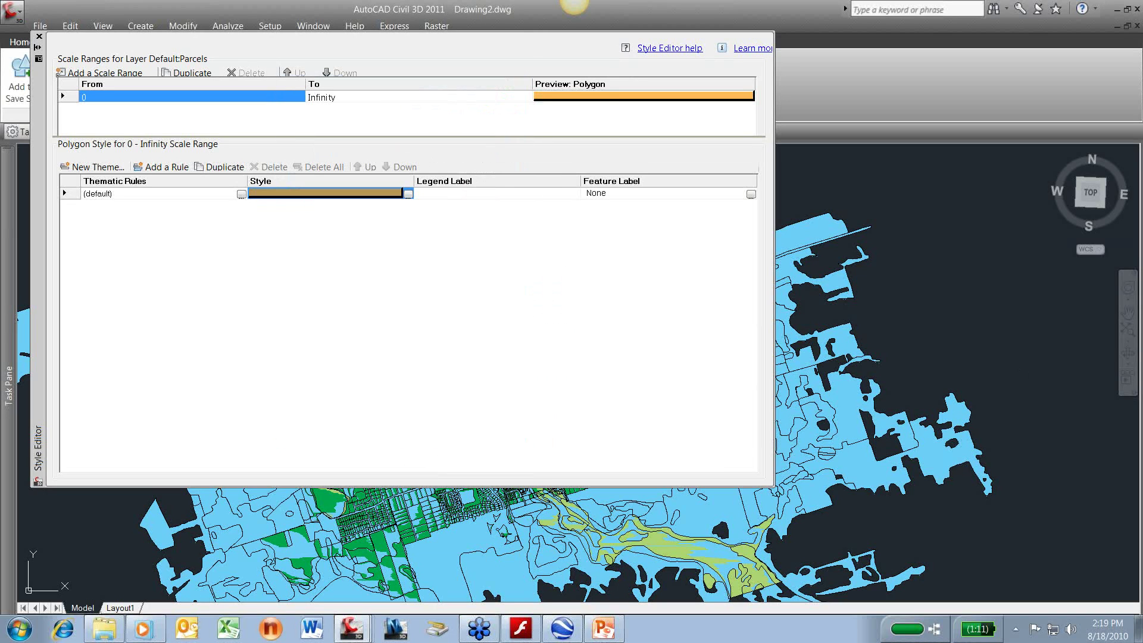
- Close the previous Style Editor and open STATEWIDE_LANDUSE_1995's Style Editor, moved clear of the map
click(40, 37)
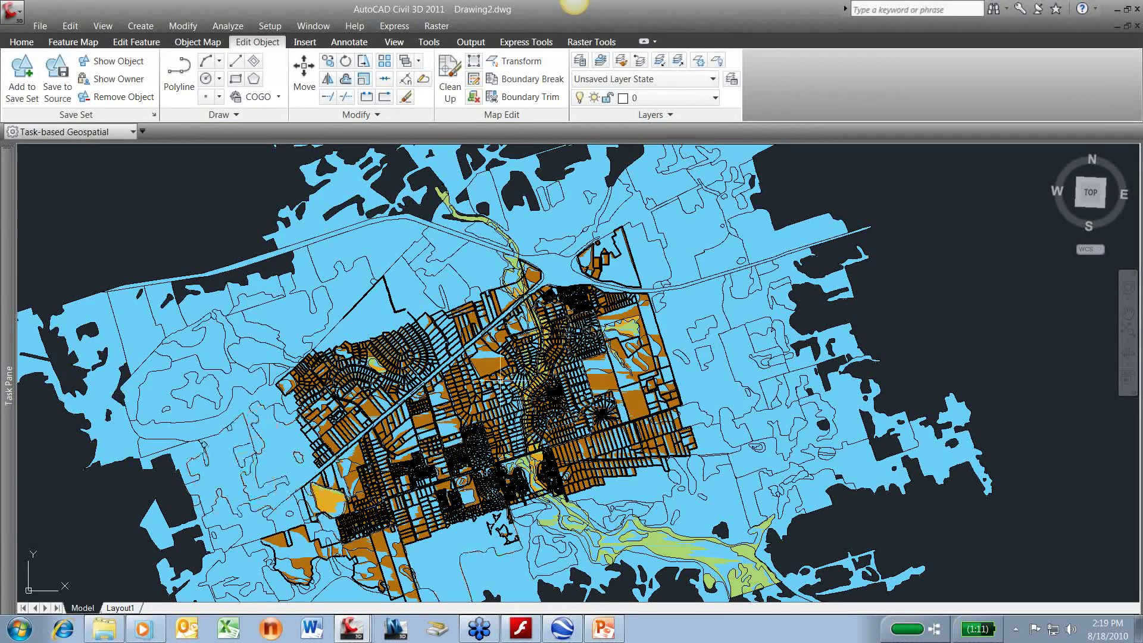
mouse_move(8, 286)
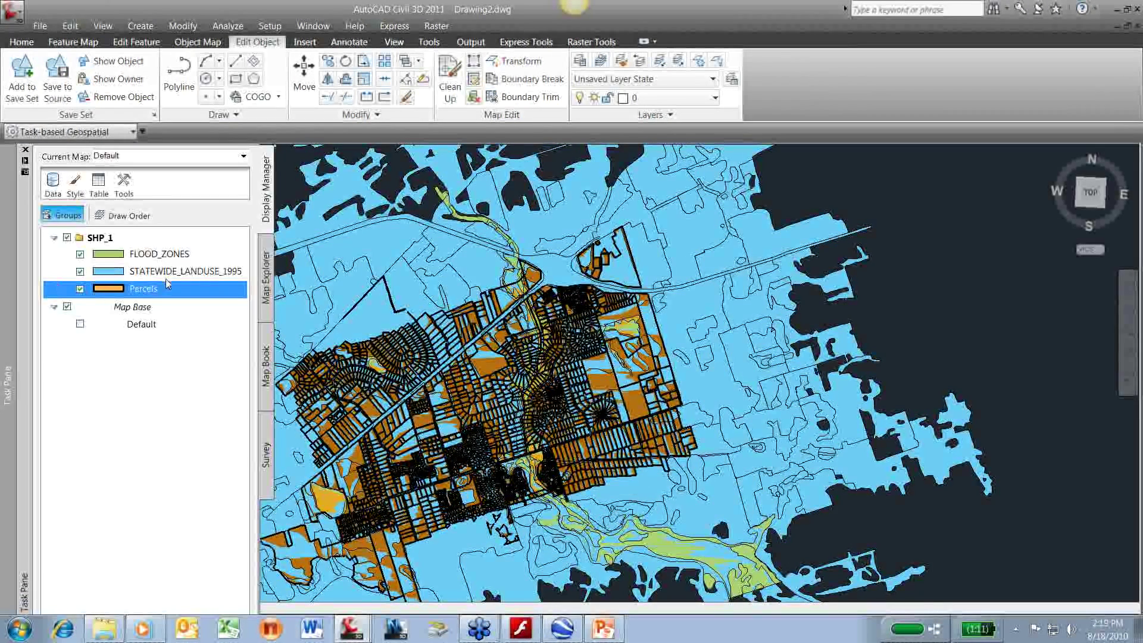
click(166, 272)
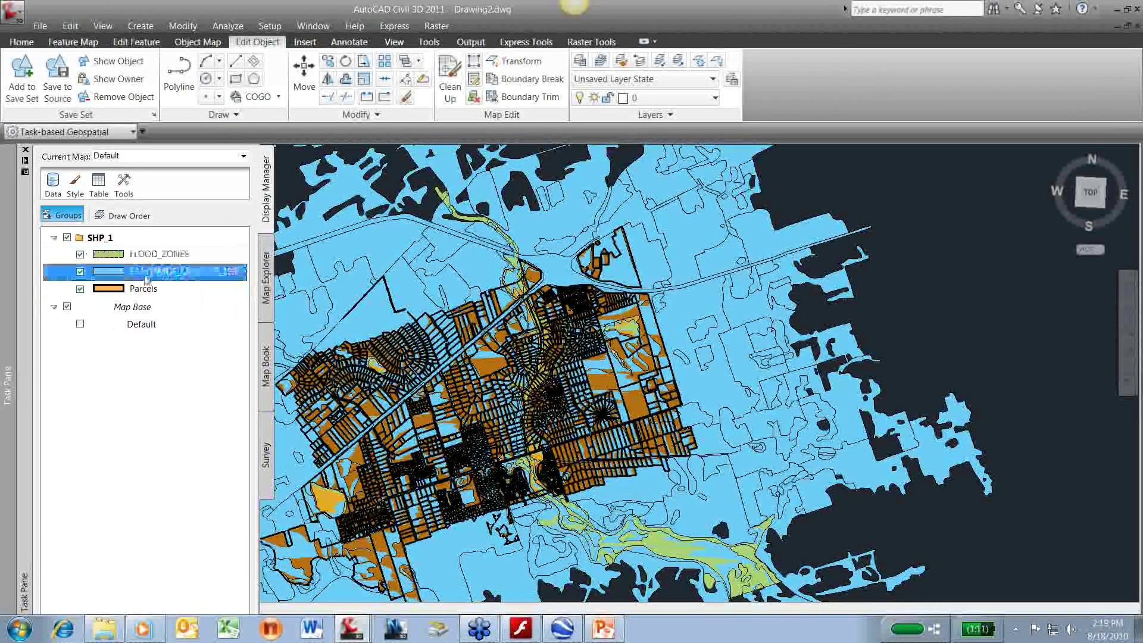
click(166, 272)
right_click(167, 277)
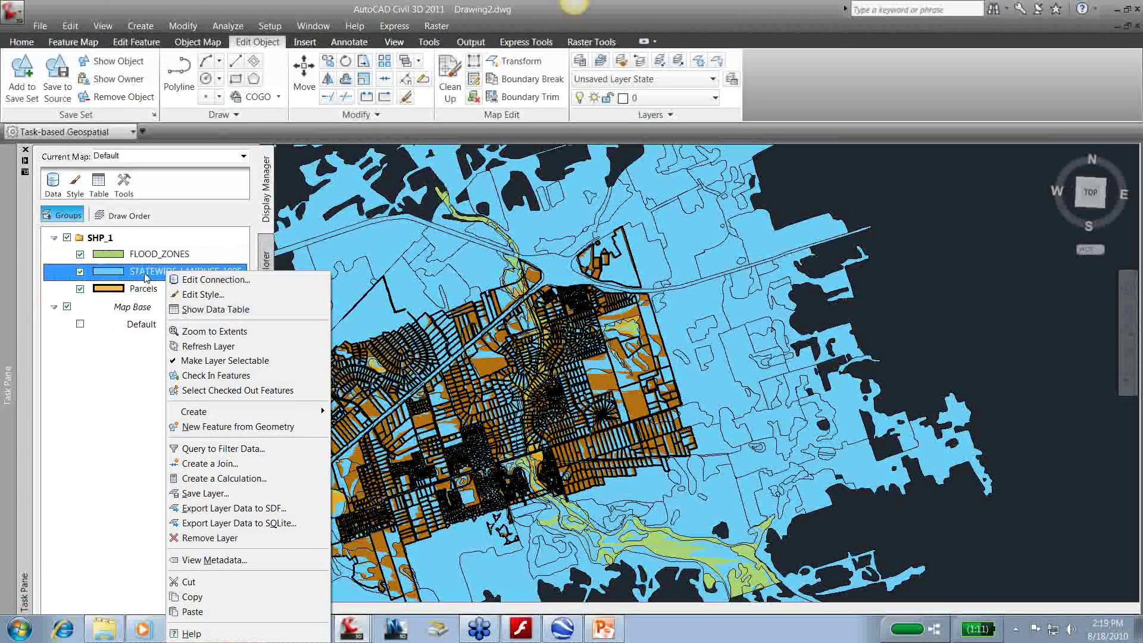
click(144, 277)
click(178, 328)
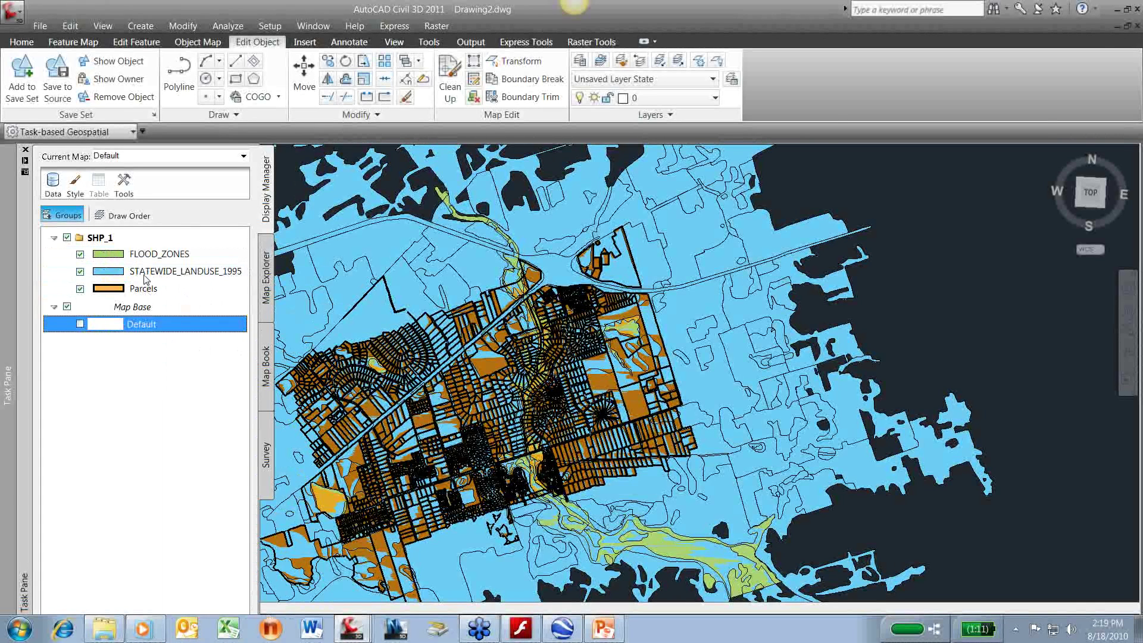
double_click(145, 277)
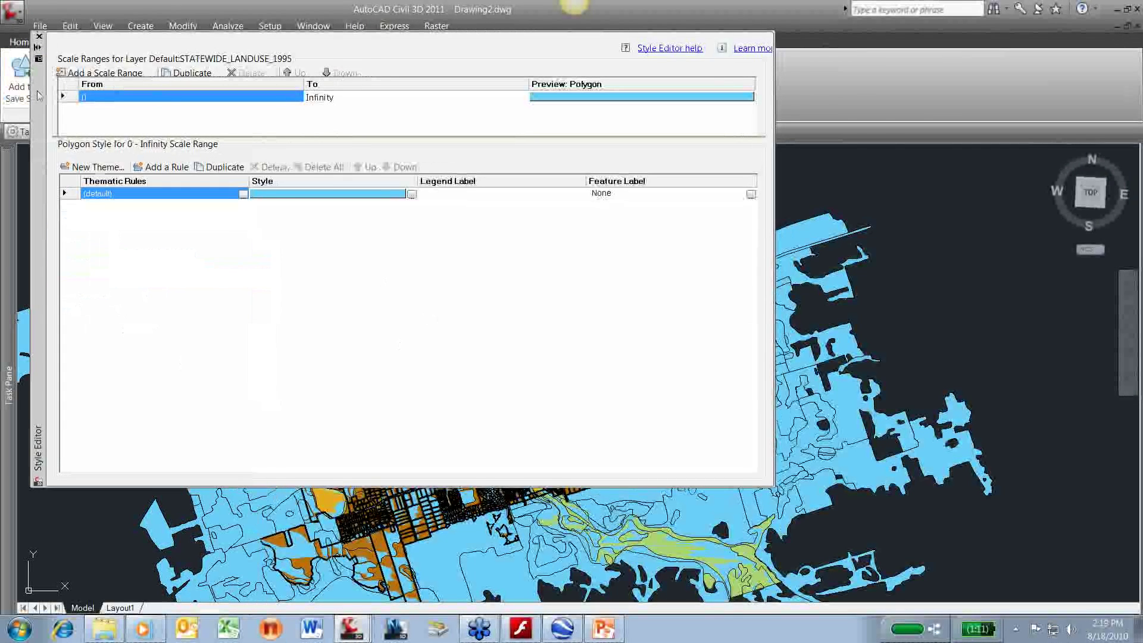
drag(39, 95, 249, 147)
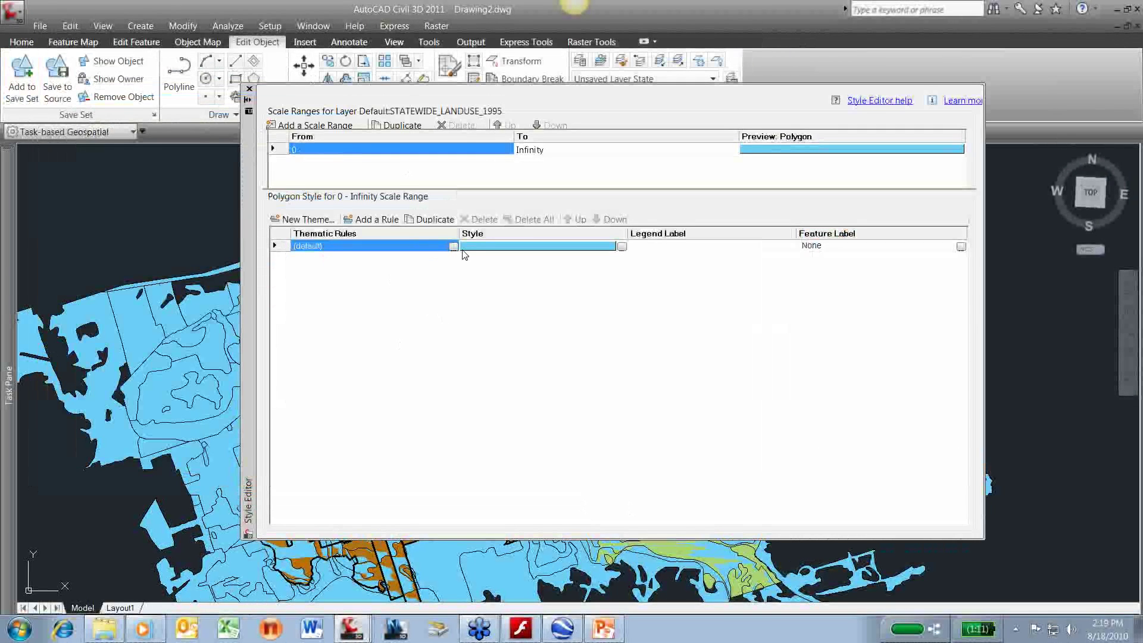
- Create a land use theme on the AREA property with Equal distribution and 8 rules
click(304, 220)
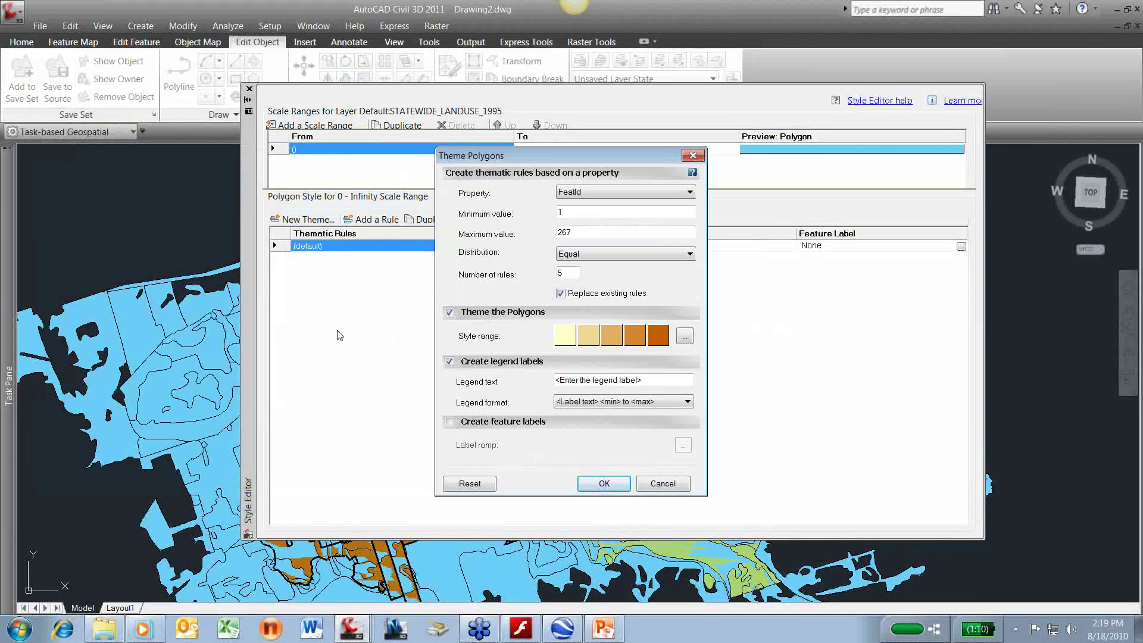
click(586, 195)
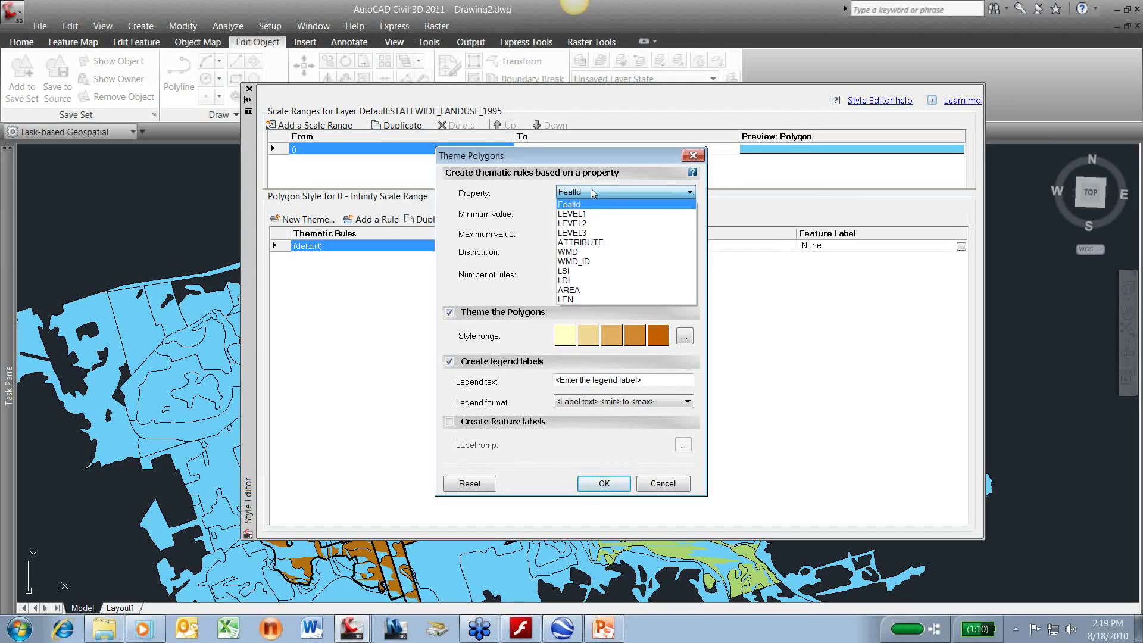
click(577, 291)
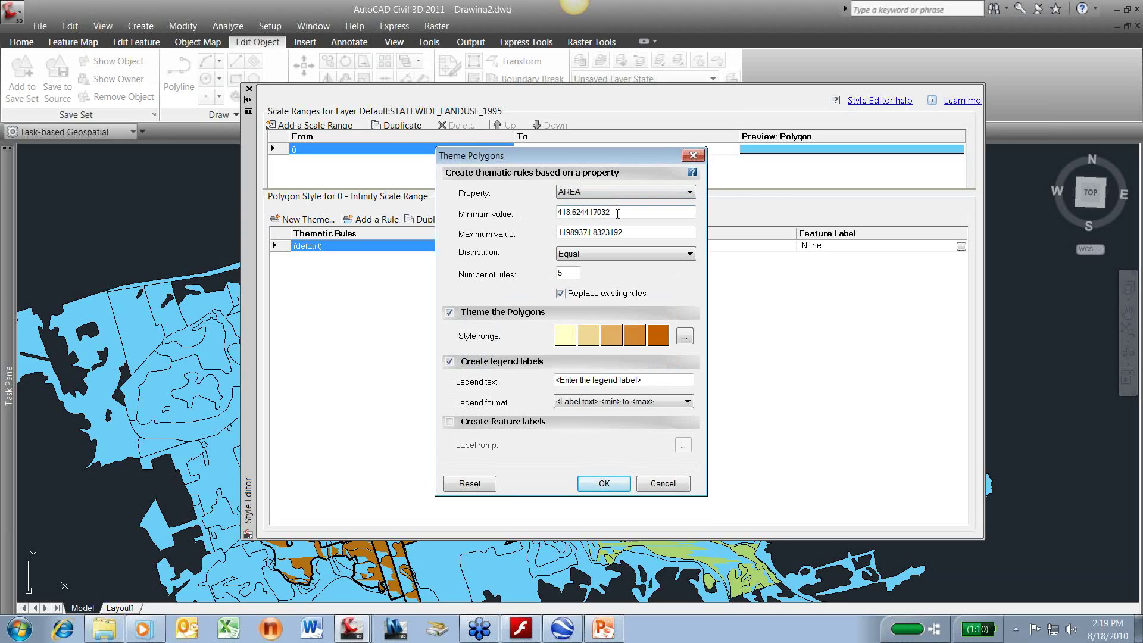
drag(617, 211, 548, 213)
drag(626, 231, 536, 237)
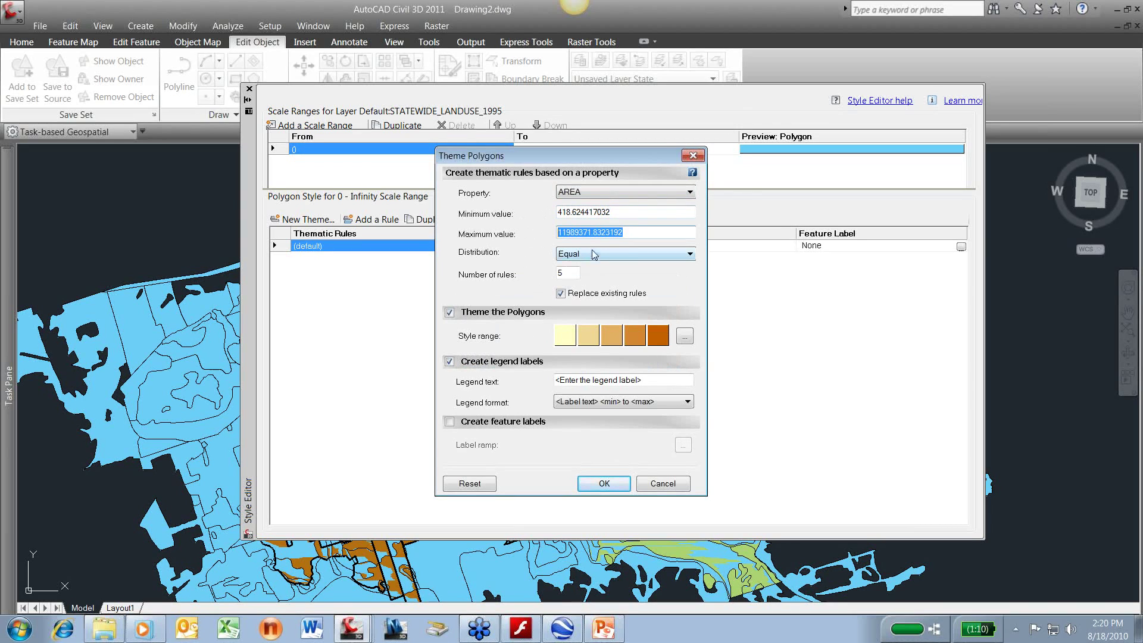
double_click(569, 272)
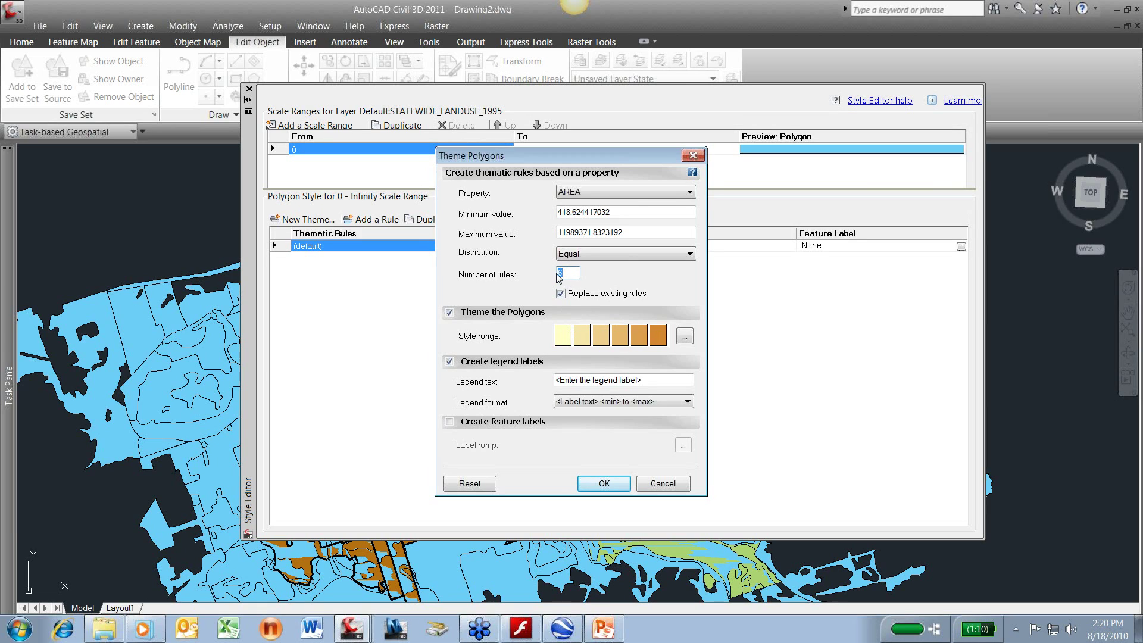
text(8)
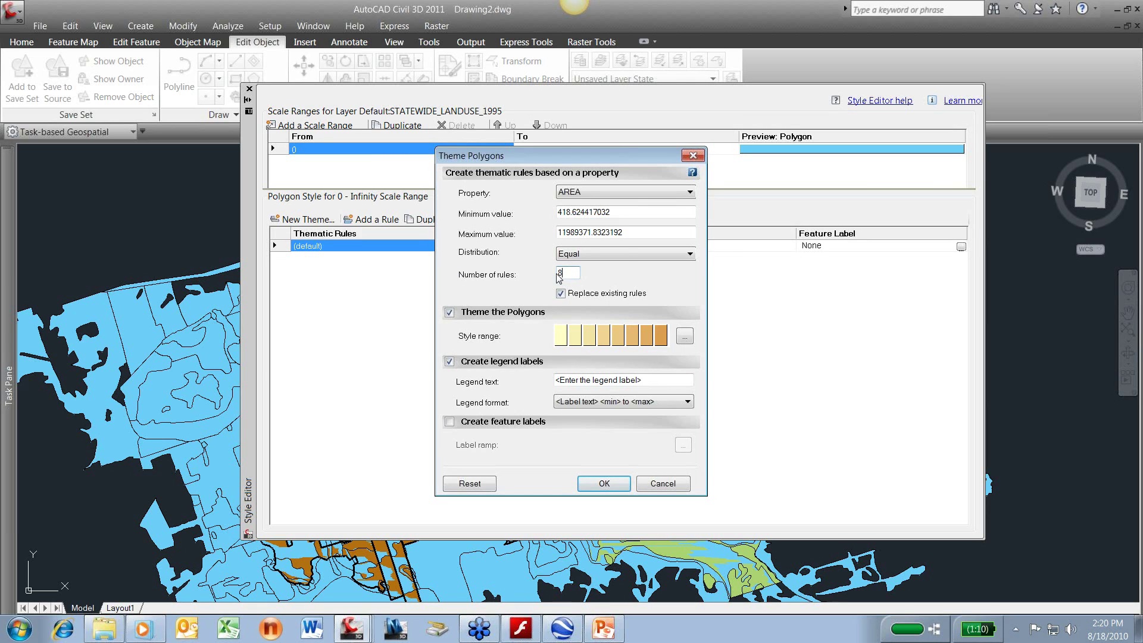
- Set the theme's style range from purple 145,105,175 to blue 0,0,255
click(684, 336)
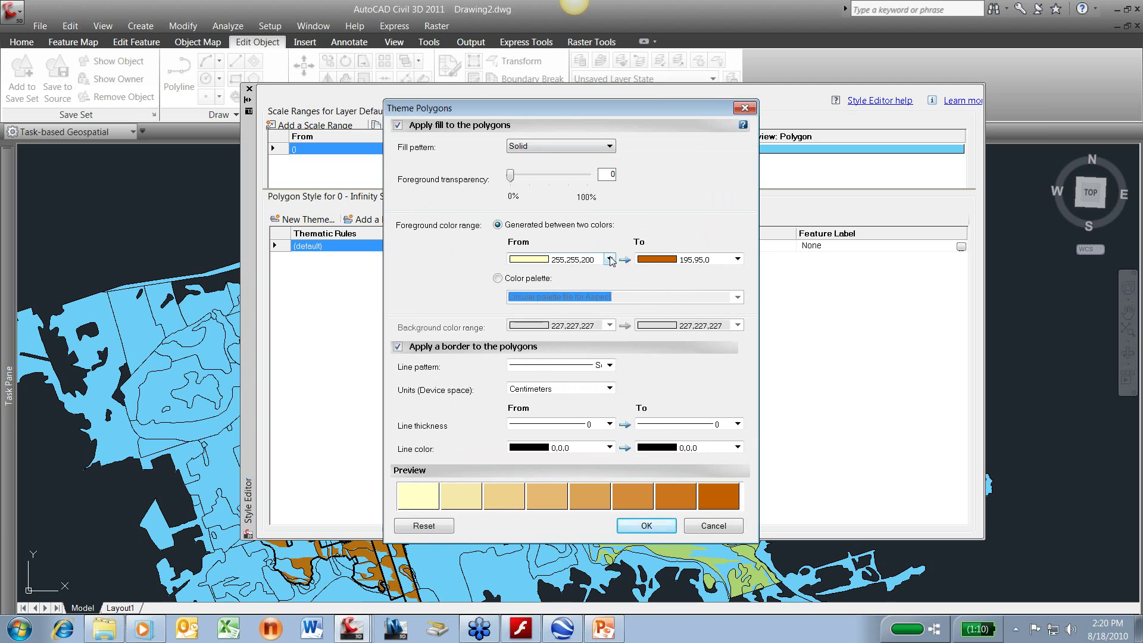
click(610, 259)
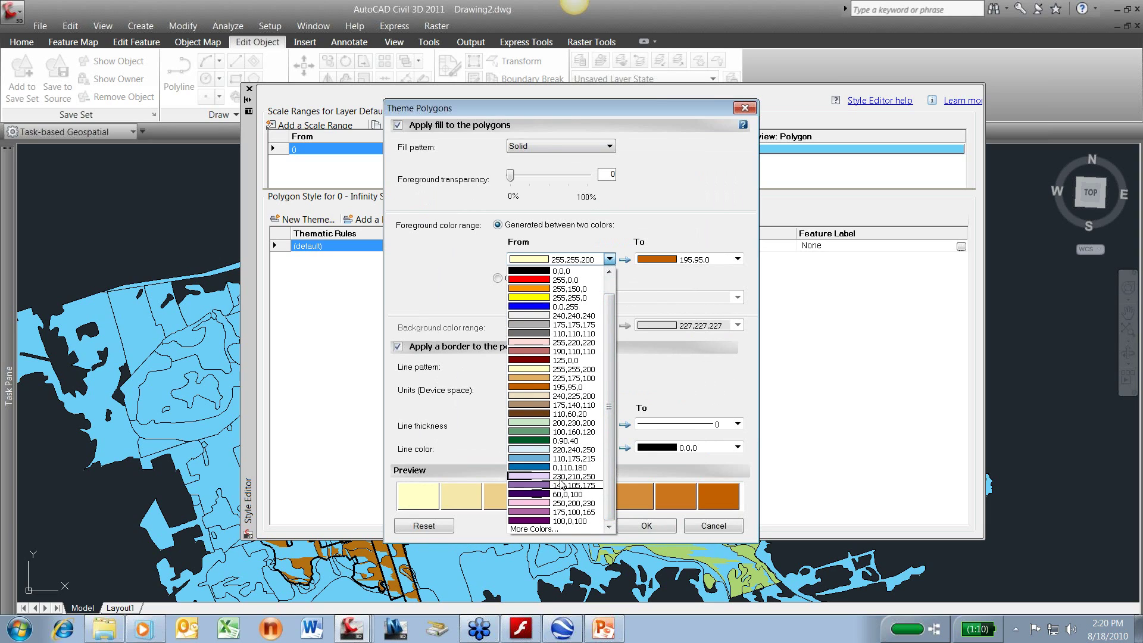
click(561, 485)
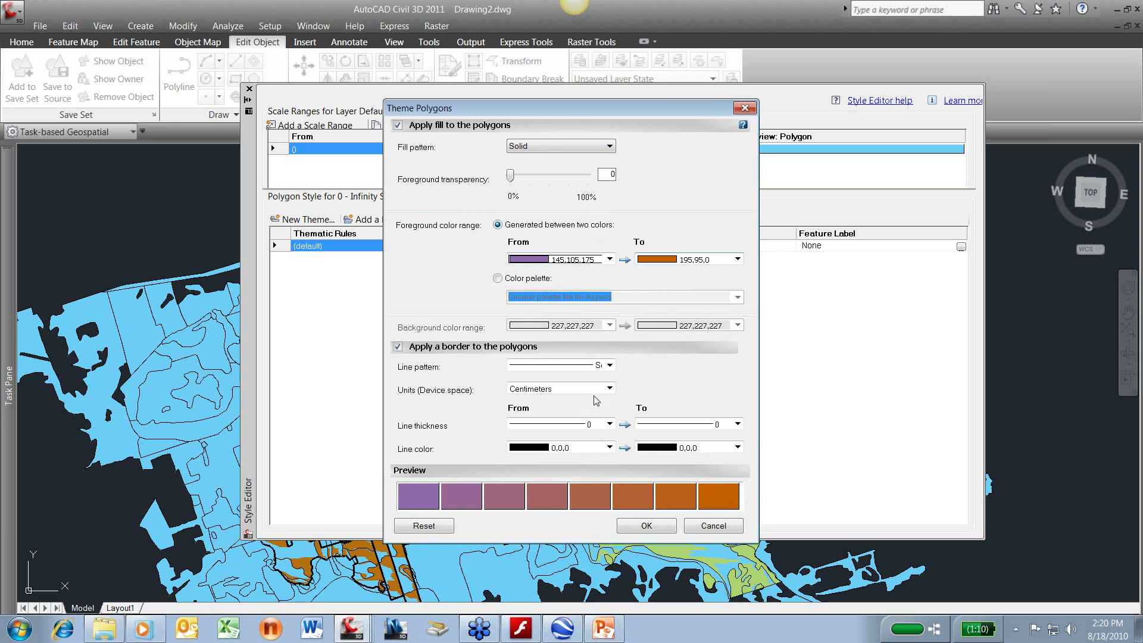
click(737, 259)
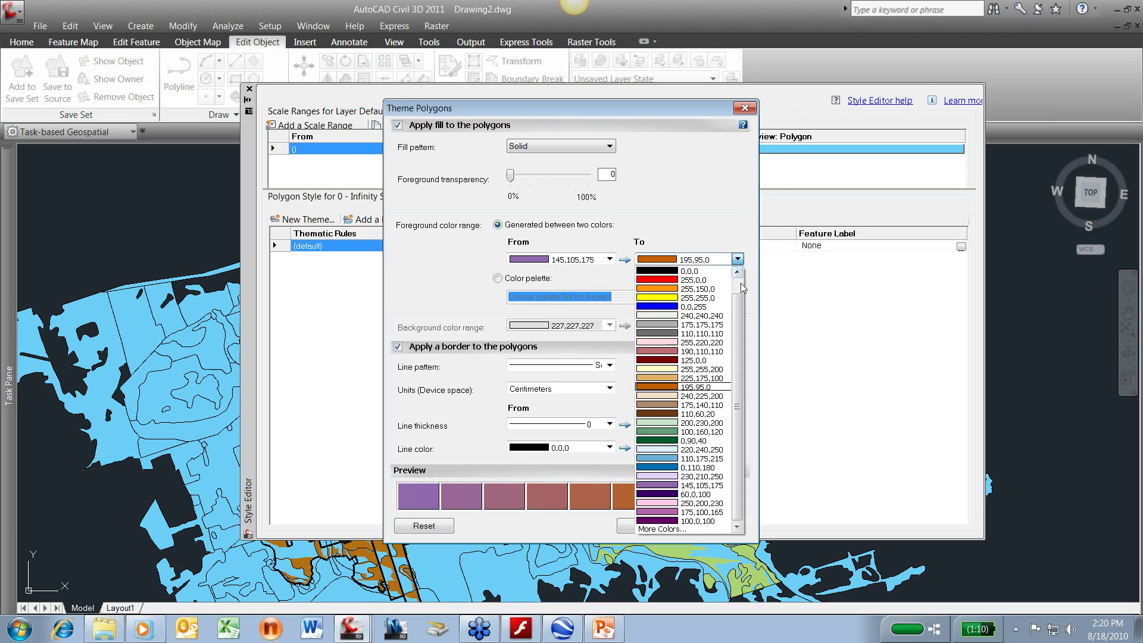
click(695, 439)
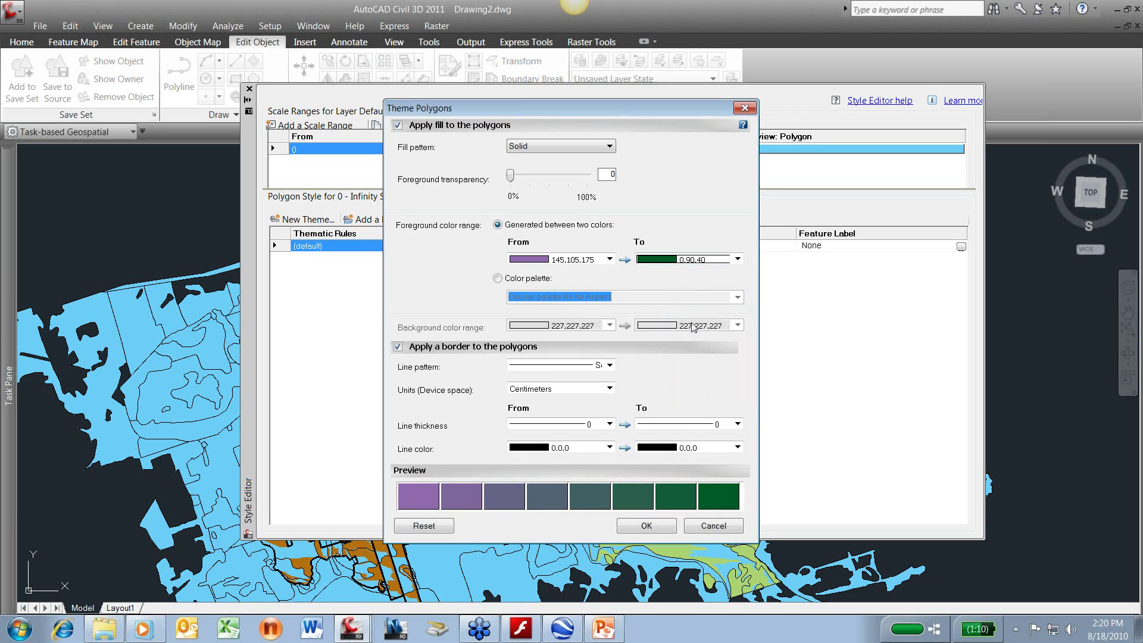
click(737, 259)
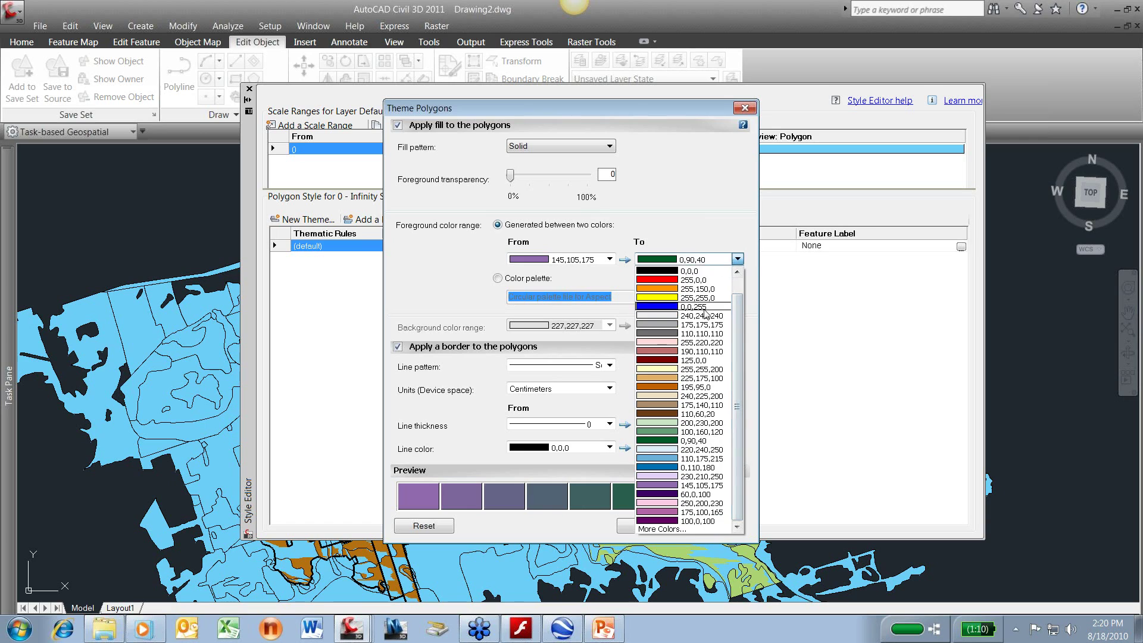
click(703, 308)
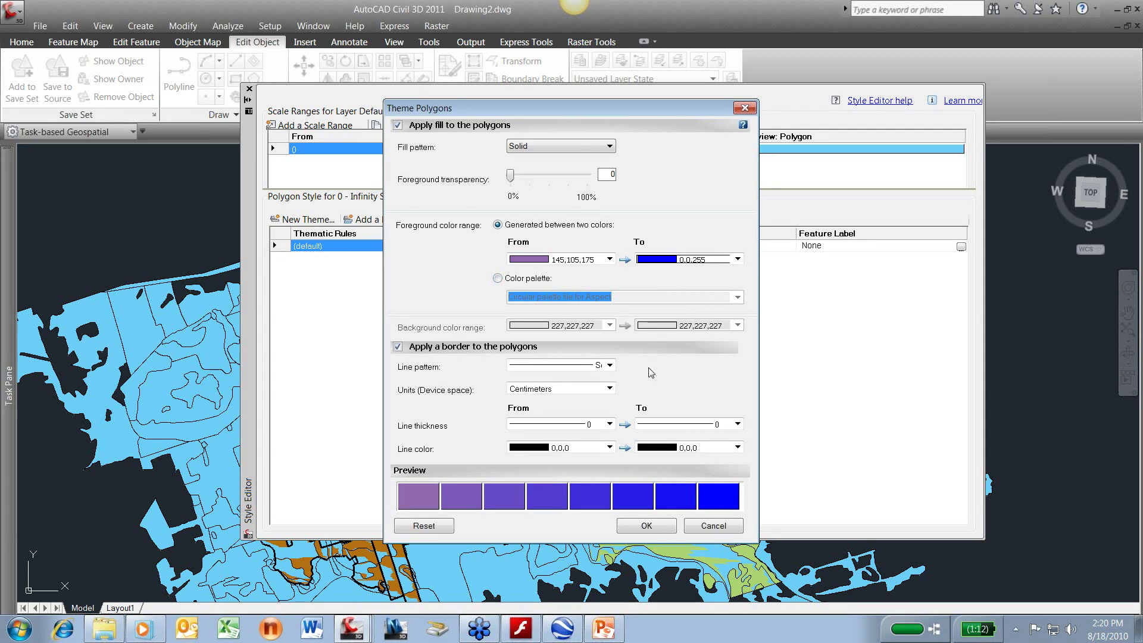
click(649, 526)
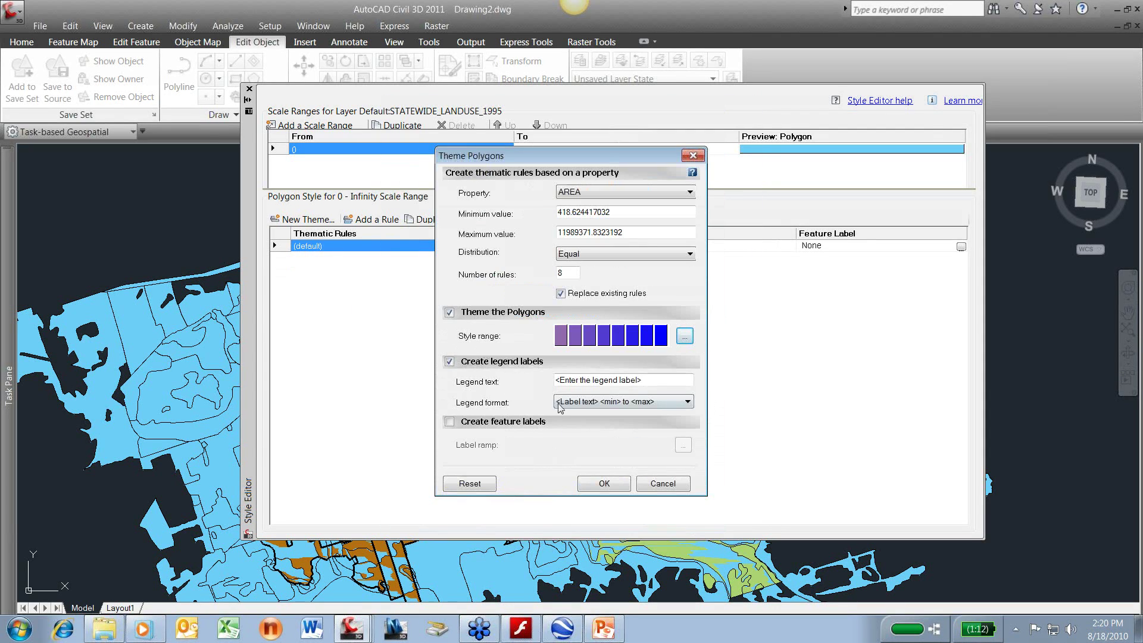
- Apply the eight AREA rules, close the Style Editor, and zoom out on the themed map
click(604, 483)
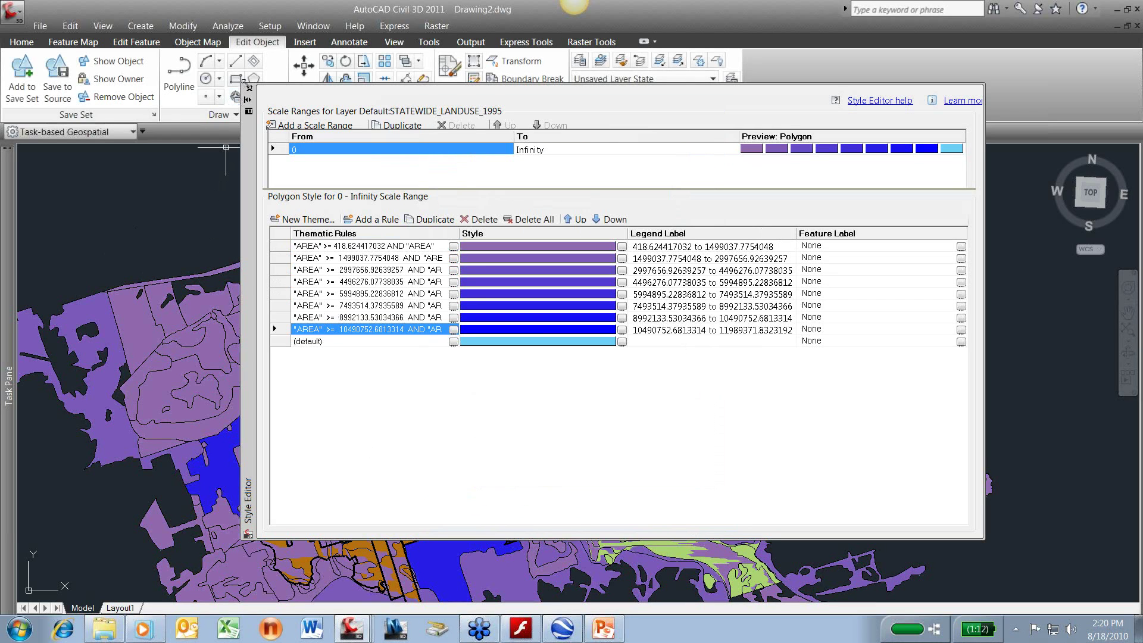
click(249, 90)
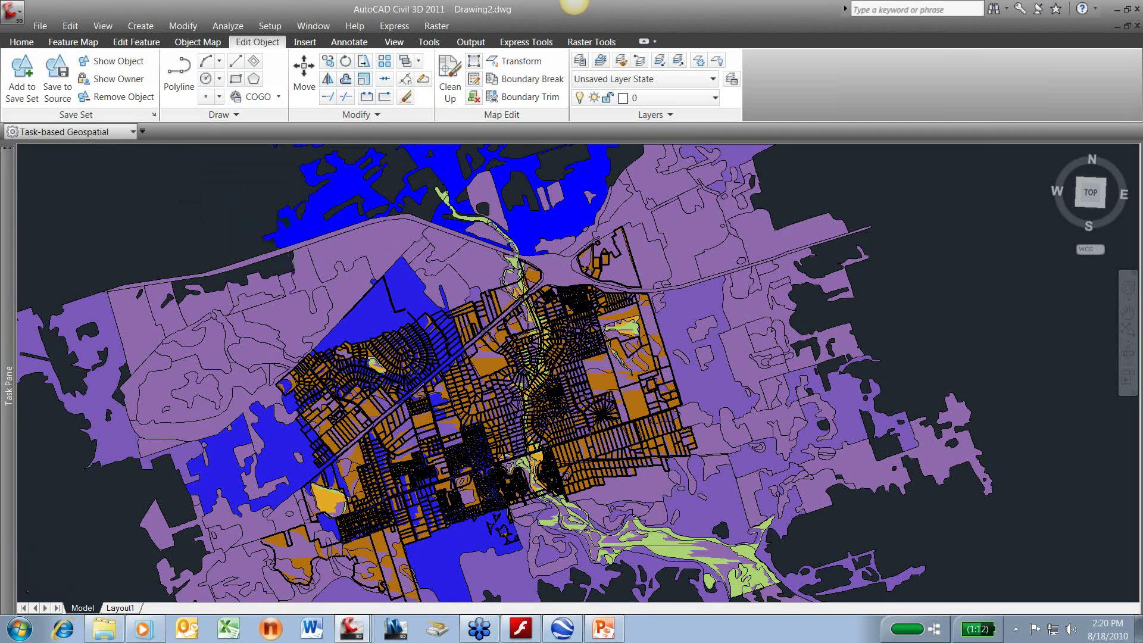
scroll(230, 282, down, 1)
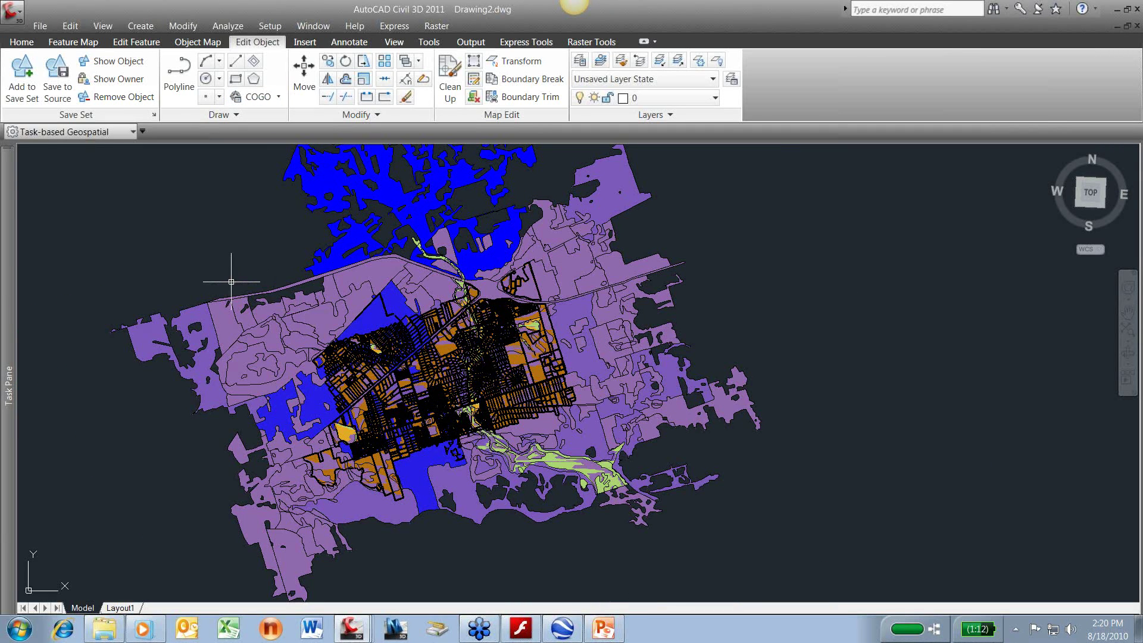